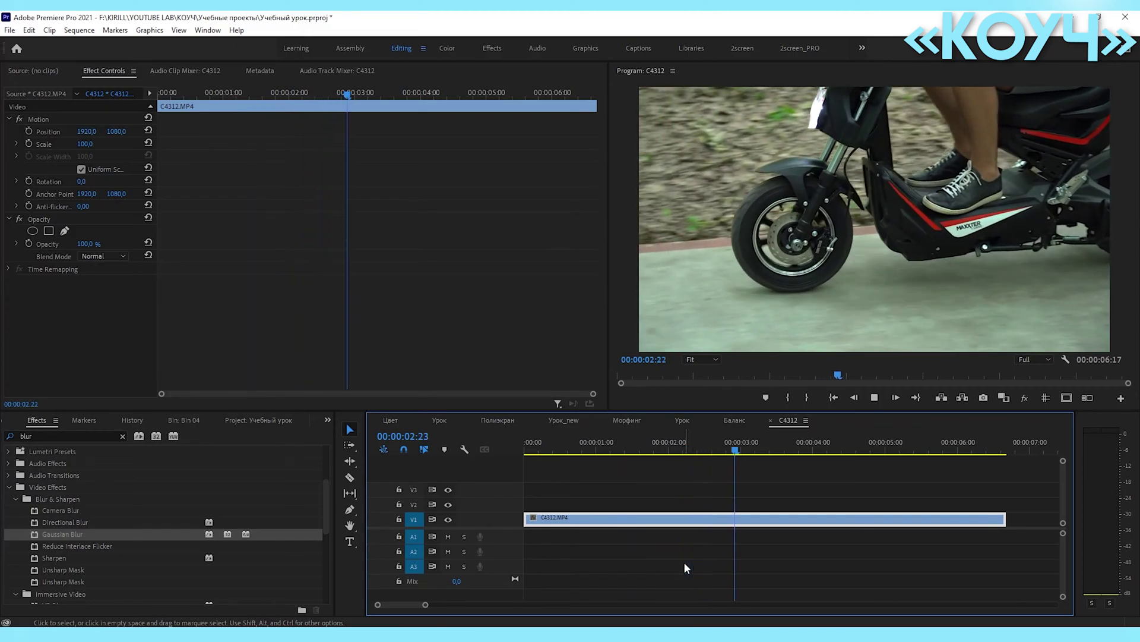
Preview the scooter clip by playing and scrubbing through it to find the logo
key("space")
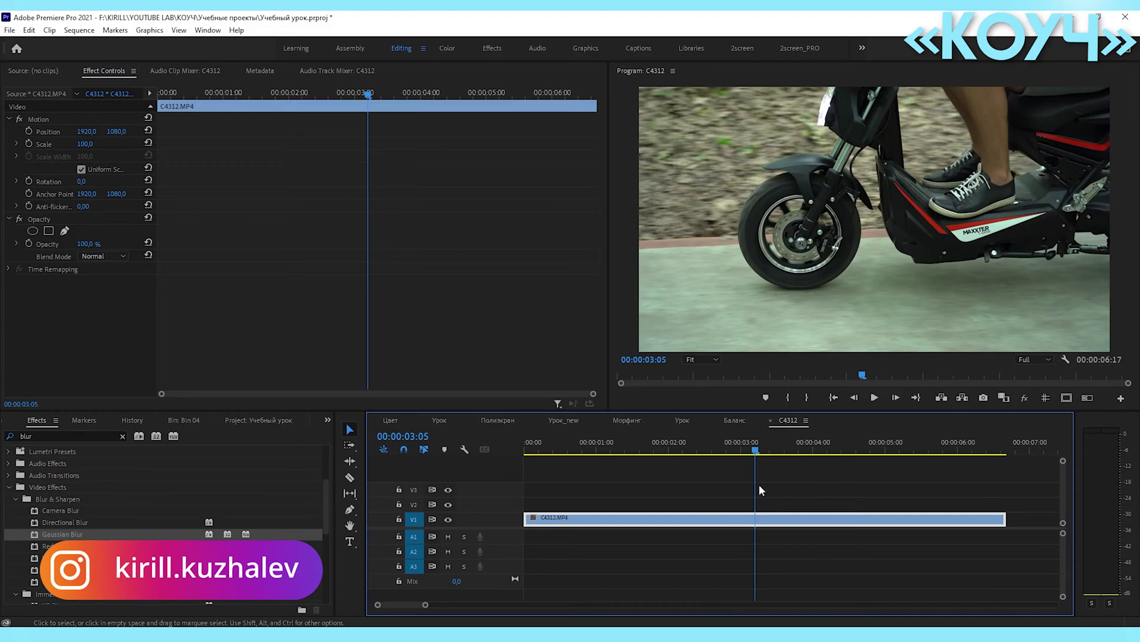
key("space")
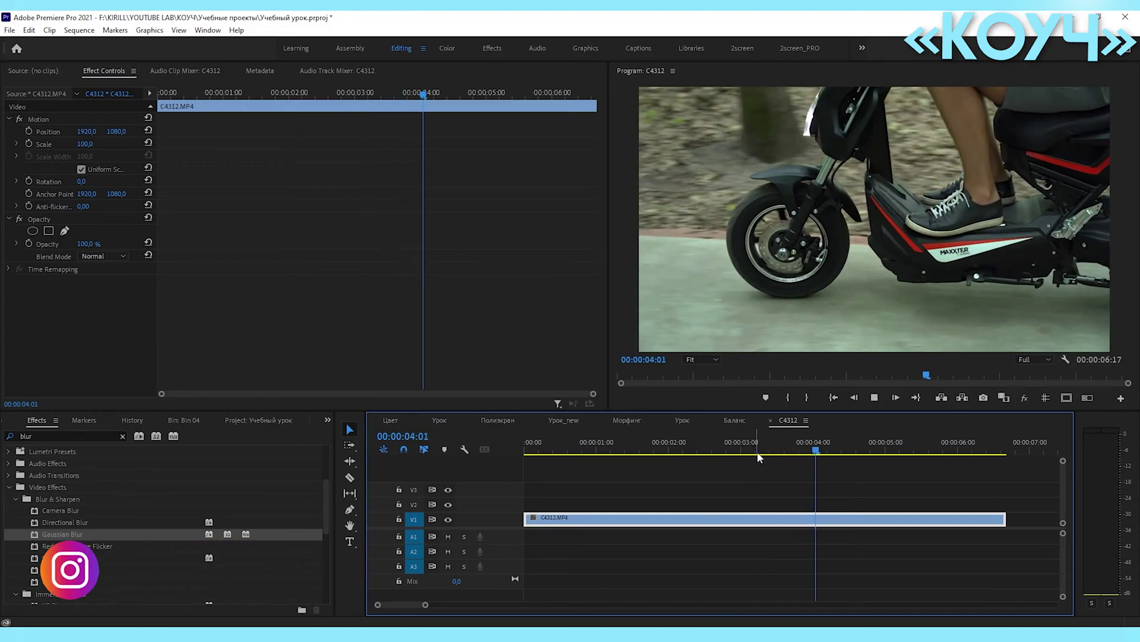
key("space")
left_click(612, 452)
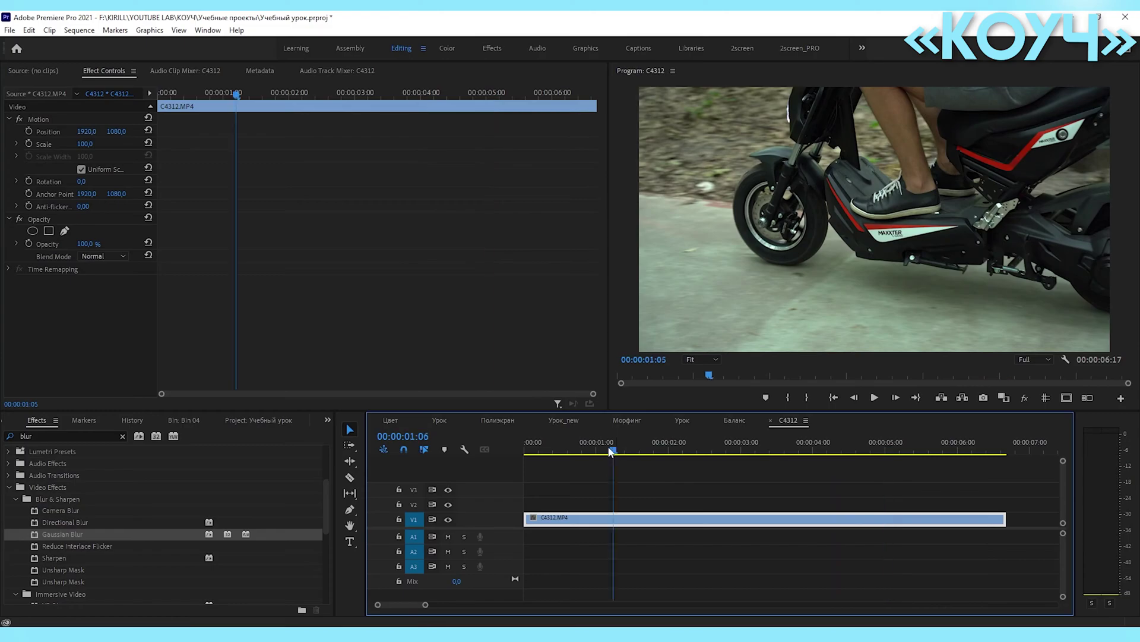
left_click_drag(612, 452, 740, 465)
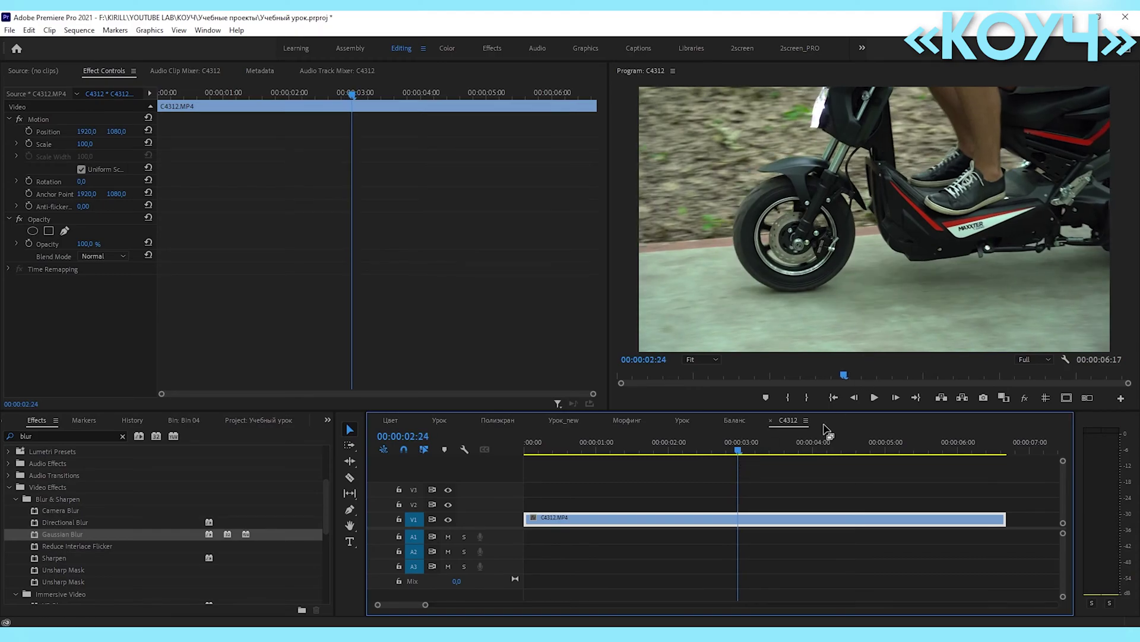
Step back frame by frame to 00:00:02:19 and add a marker there
key("Left")
key("Left")
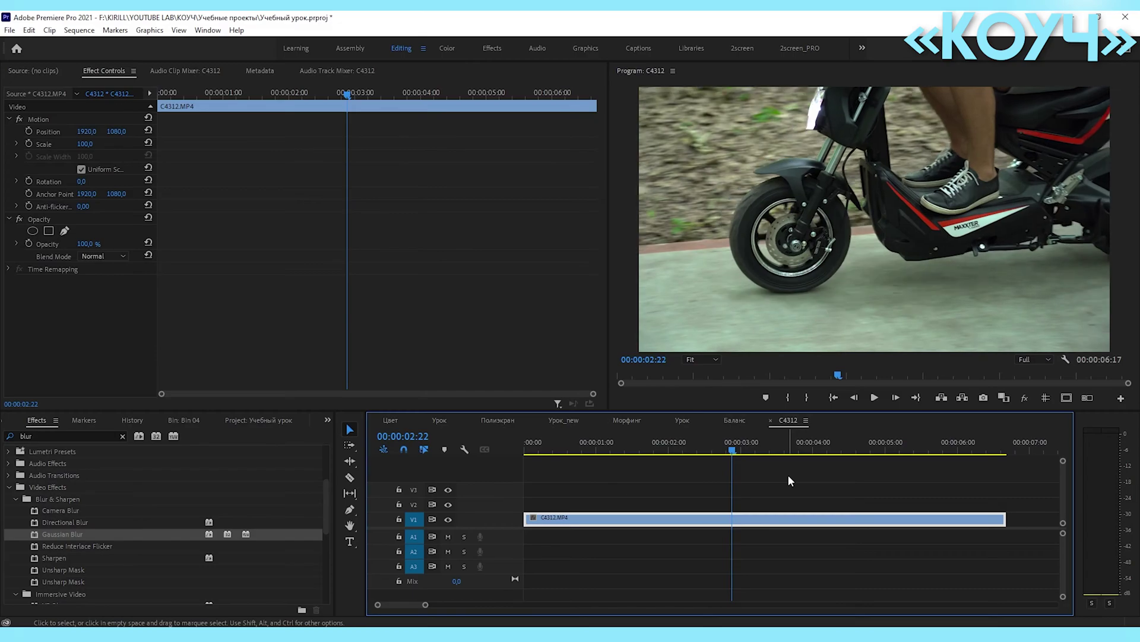
key("Left")
key("Left")
key("Left")
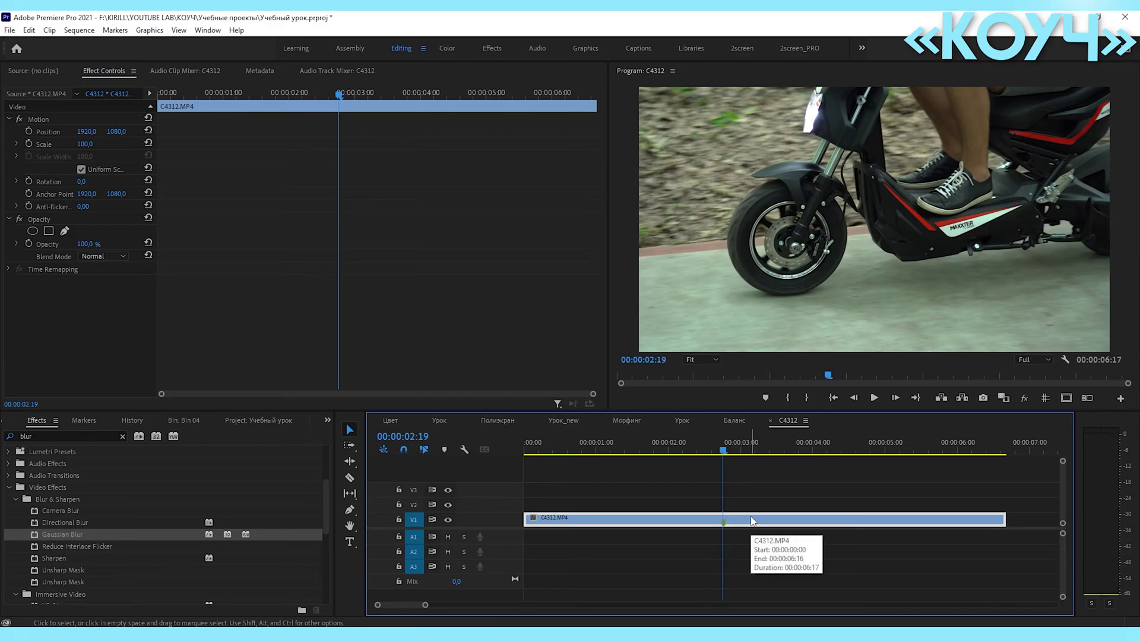
key("m")
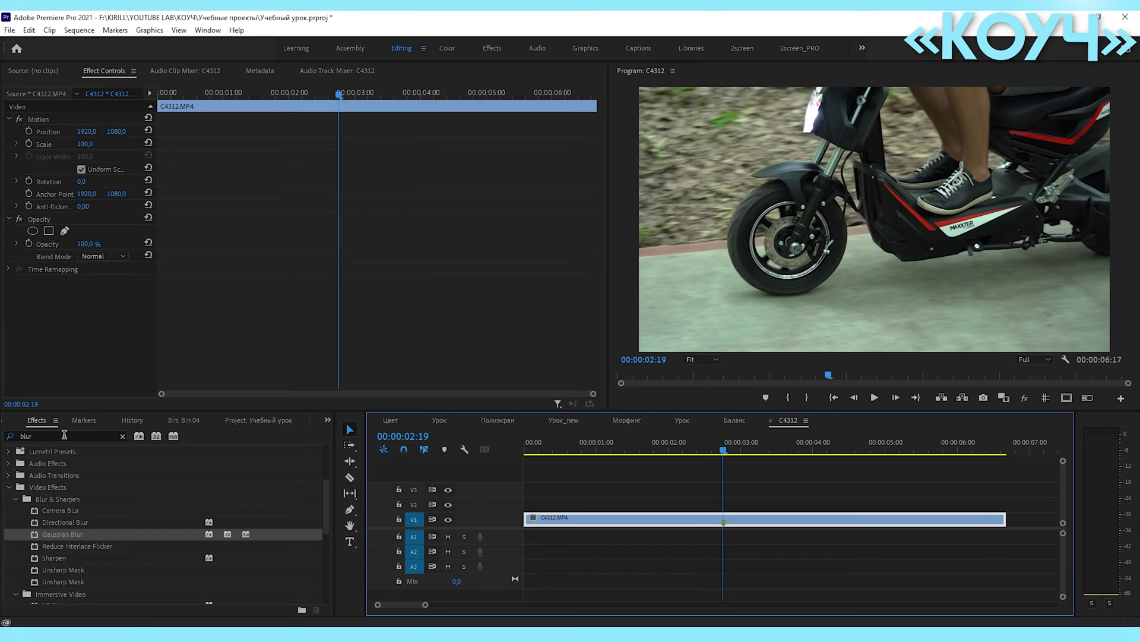
Apply Gaussian Blur to the C4312.MP4 clip and resize the Effect Controls and preview panels
left_click(40, 536)
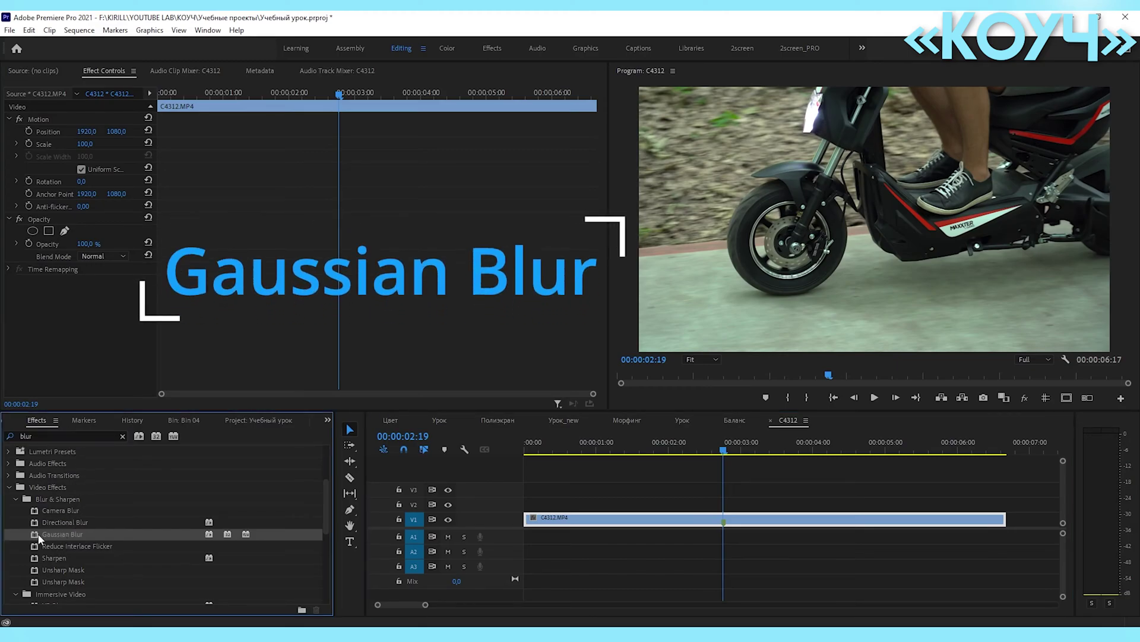
left_click_drag(39, 536, 720, 526)
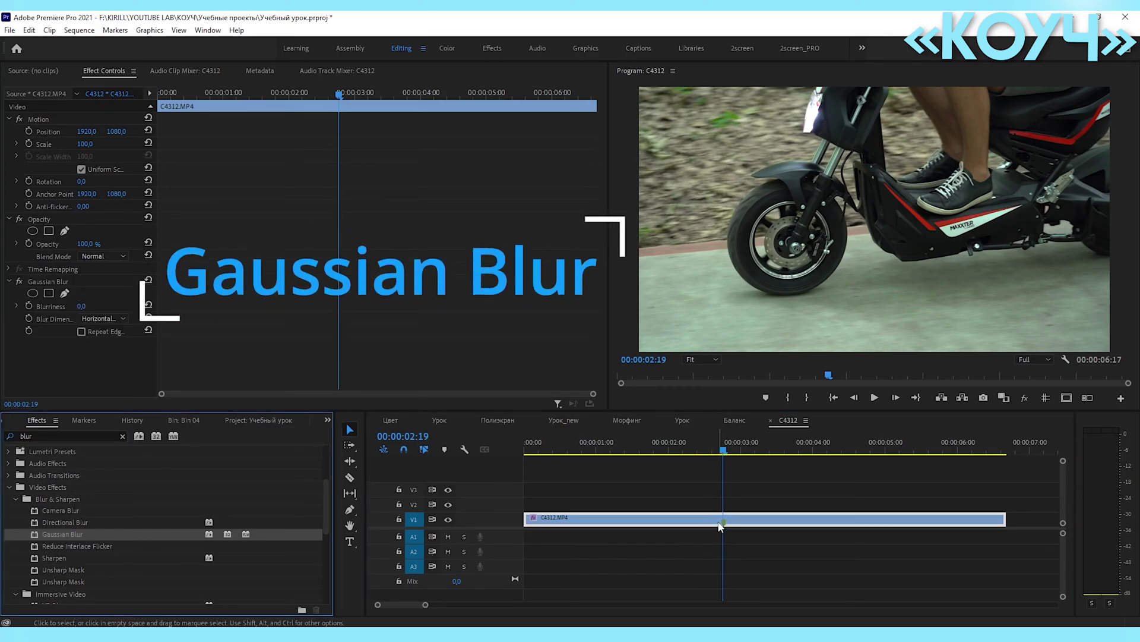
left_click_drag(157, 270, 275, 273)
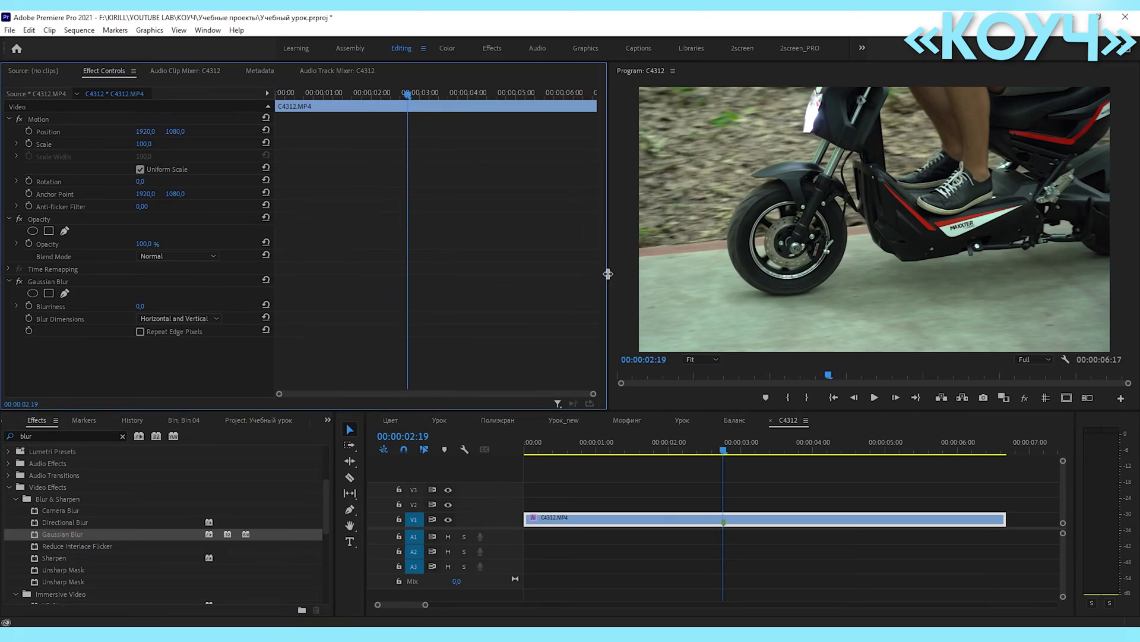
left_click_drag(610, 280, 569, 278)
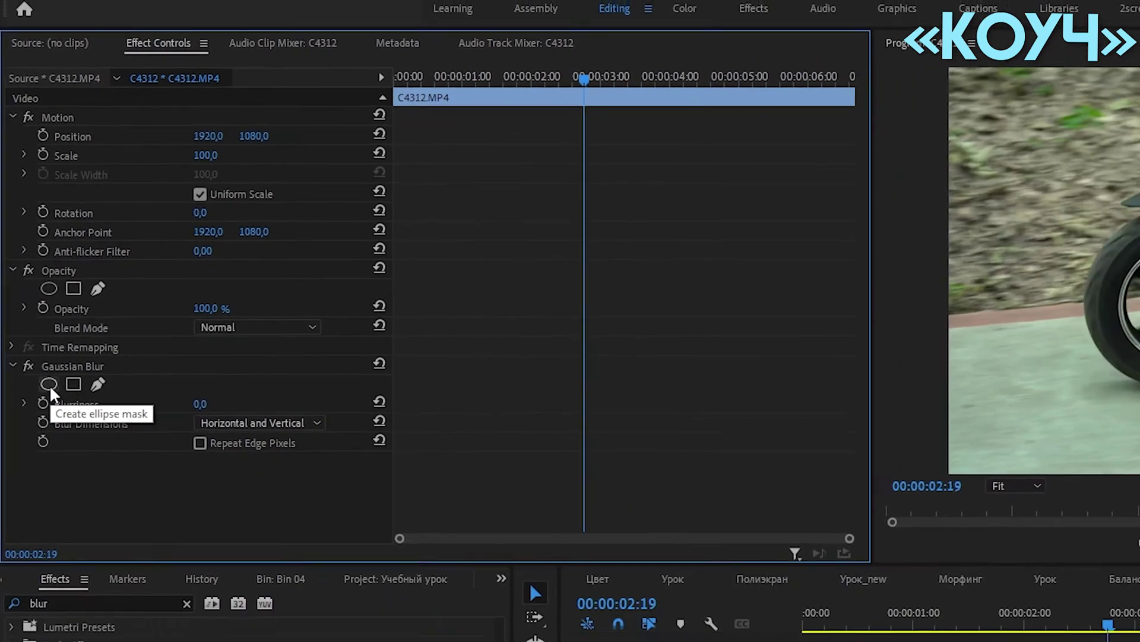
Add an elliptical mask to the blur, then flatten and narrow it toward the logo
left_click(50, 385)
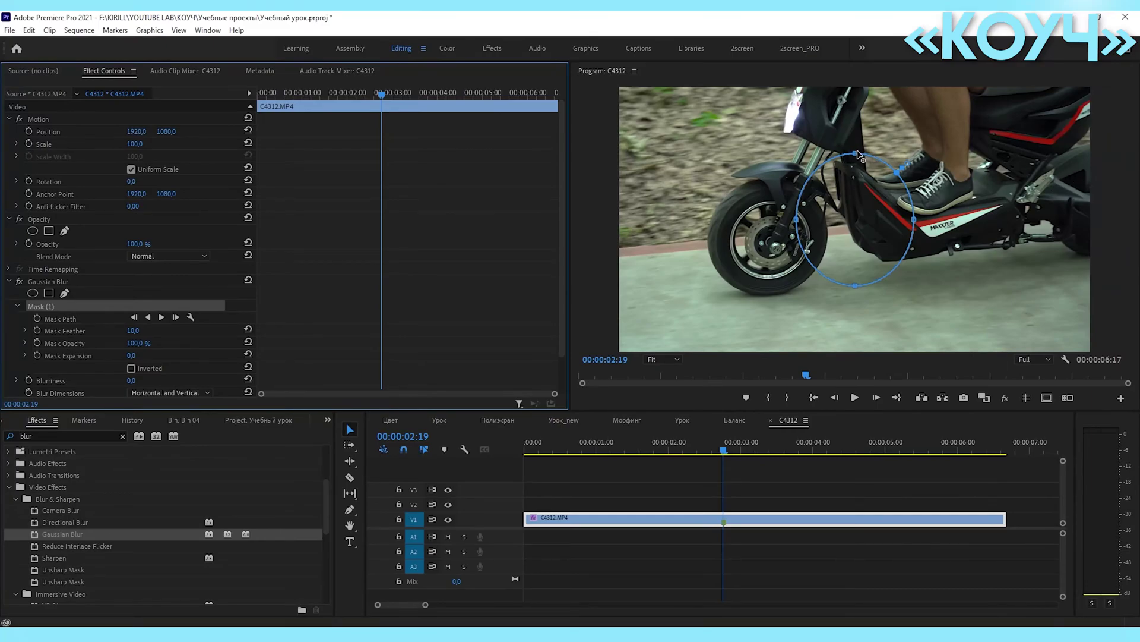
left_click_drag(856, 154, 855, 213)
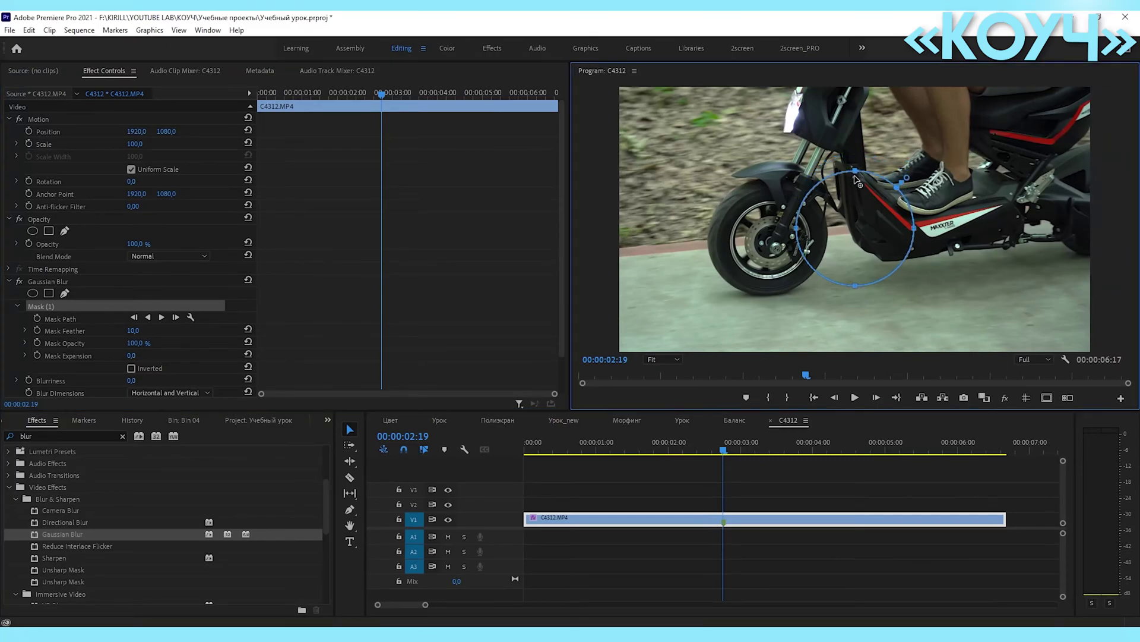
mouse_move(856, 286)
left_mouse_down()
mouse_move(854, 243)
mouse_move(958, 228)
left_mouse_up()
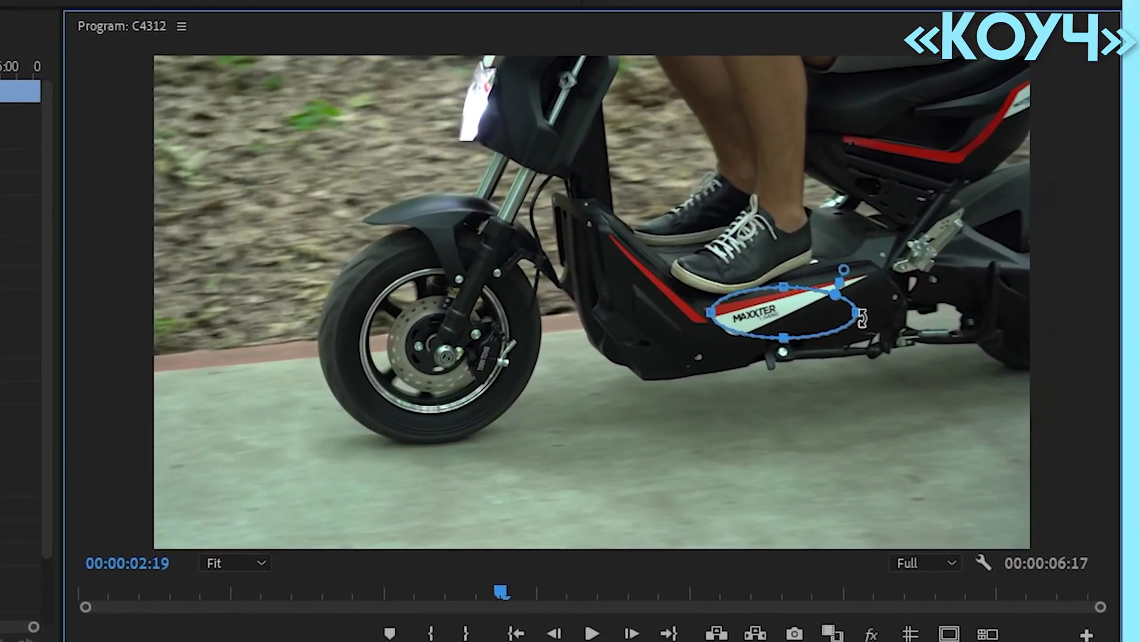
left_click_drag(998, 224, 988, 231)
left_click_drag(842, 313, 799, 311)
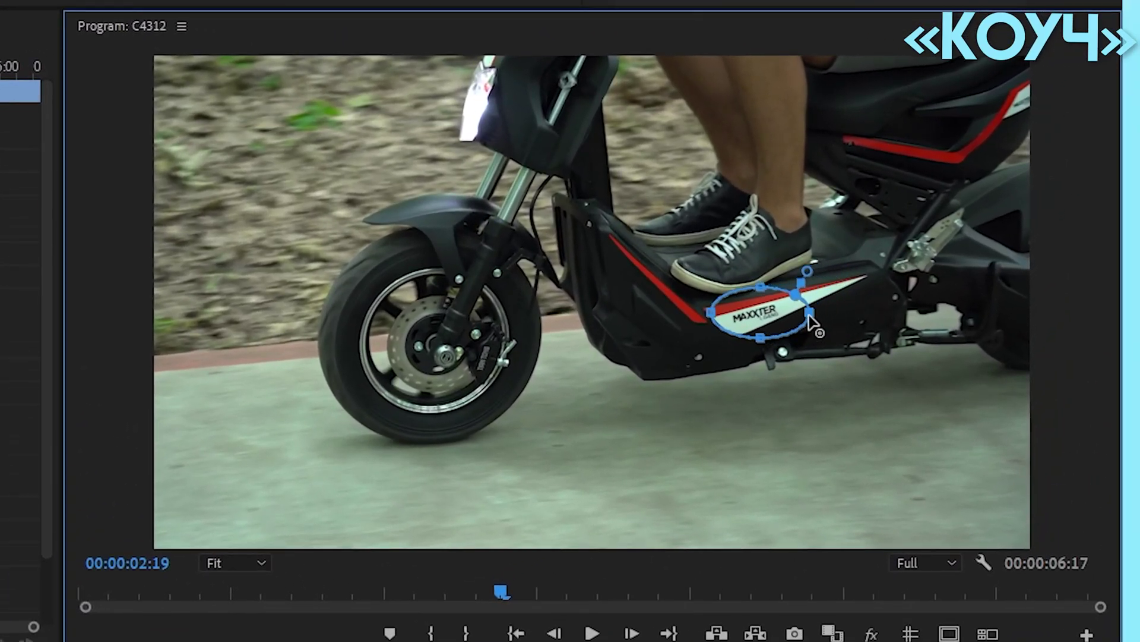
left_click_drag(713, 318, 718, 320)
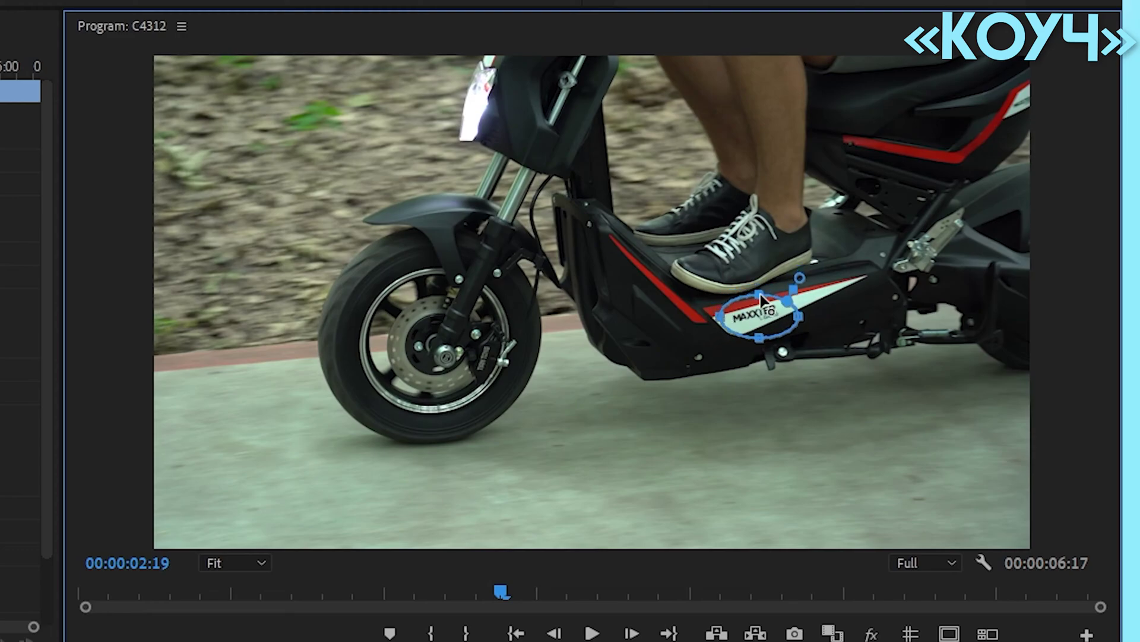
Fit the mask's top and bottom edges to the logo and tilt it to match its angle
left_click_drag(759, 285, 760, 298)
left_click_drag(759, 337, 758, 331)
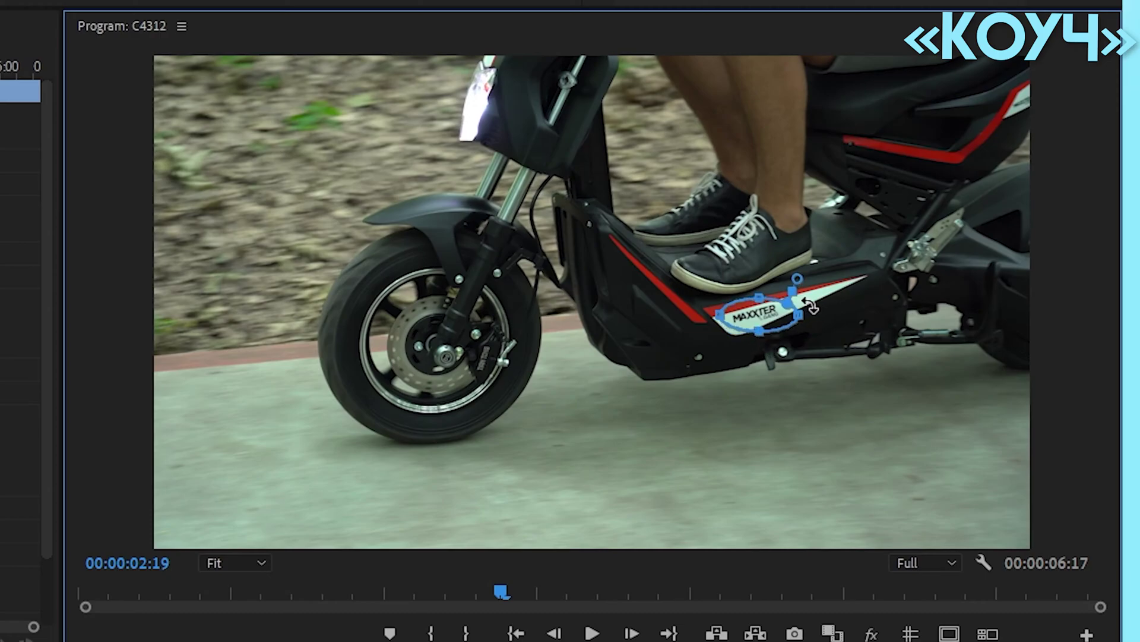
left_click_drag(819, 310, 816, 297)
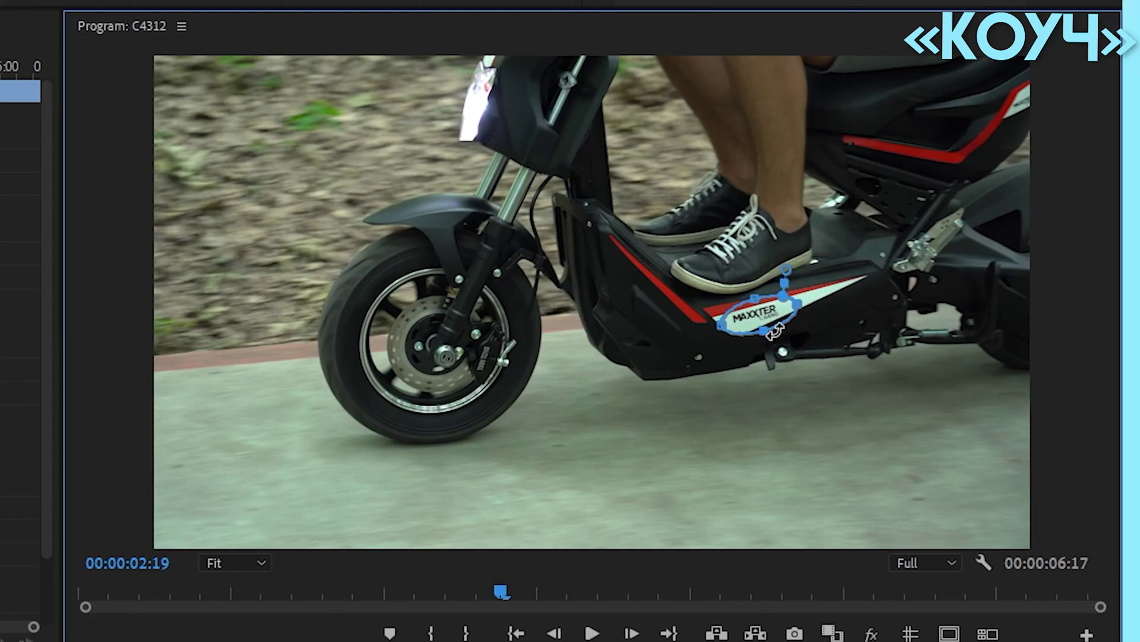
left_click_drag(765, 336, 763, 333)
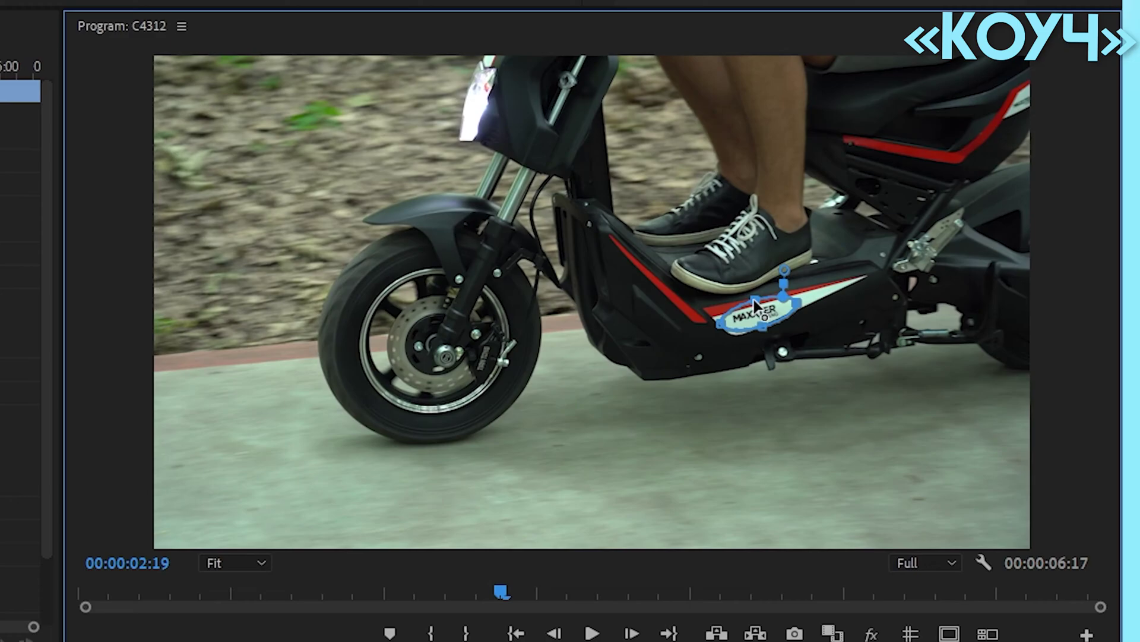
left_click_drag(799, 315, 792, 310)
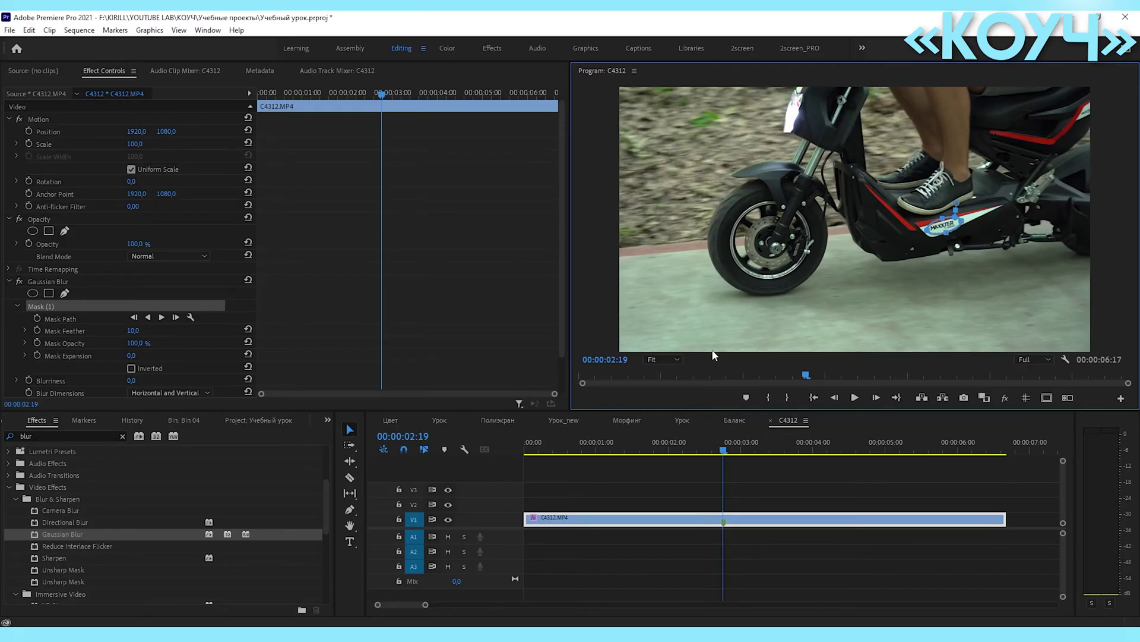
At 150% zoom, refit the ellipse points around MAXXTER and begin setting mask feather
left_click(664, 359)
left_click(664, 445)
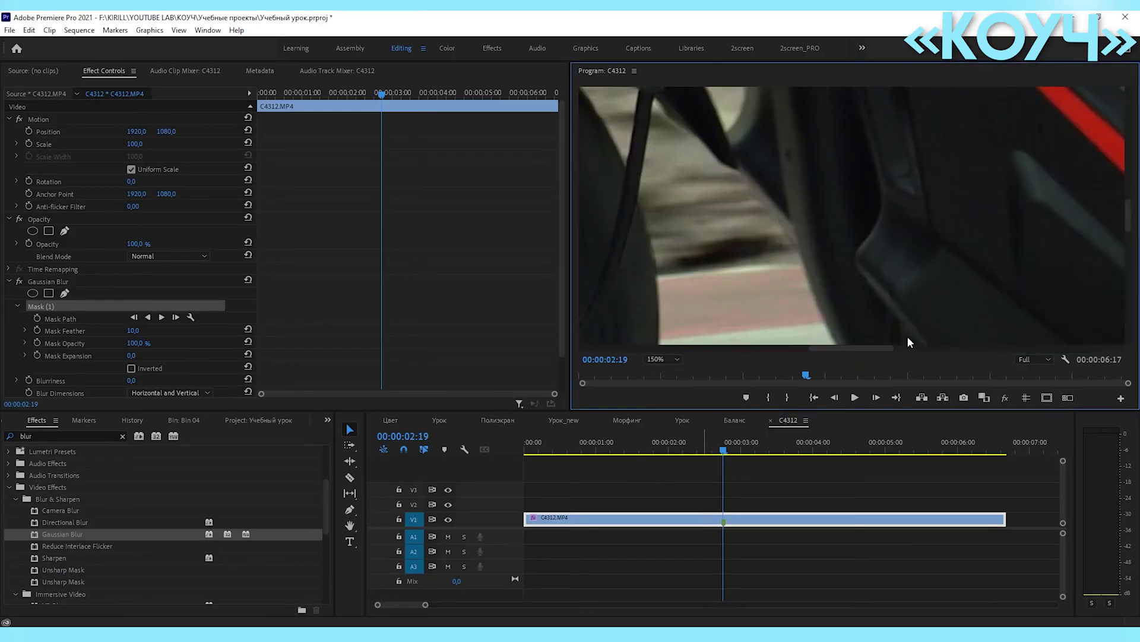
mouse_move(1128, 220)
left_mouse_down()
mouse_move(1135, 239)
mouse_move(1133, 225)
left_mouse_up()
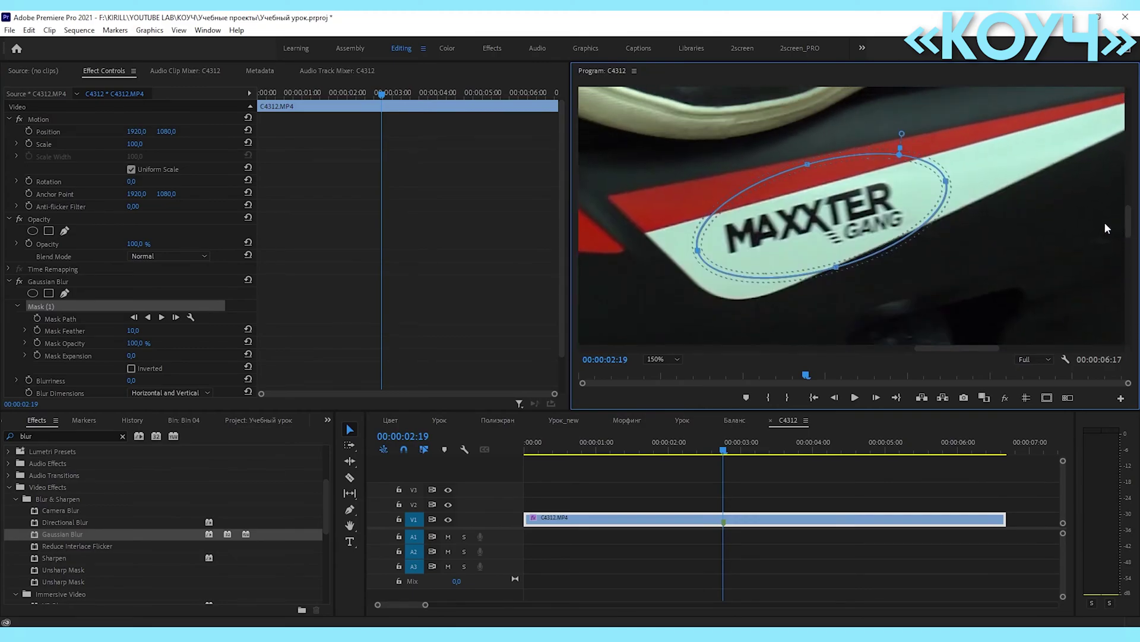
left_click_drag(840, 180, 817, 217)
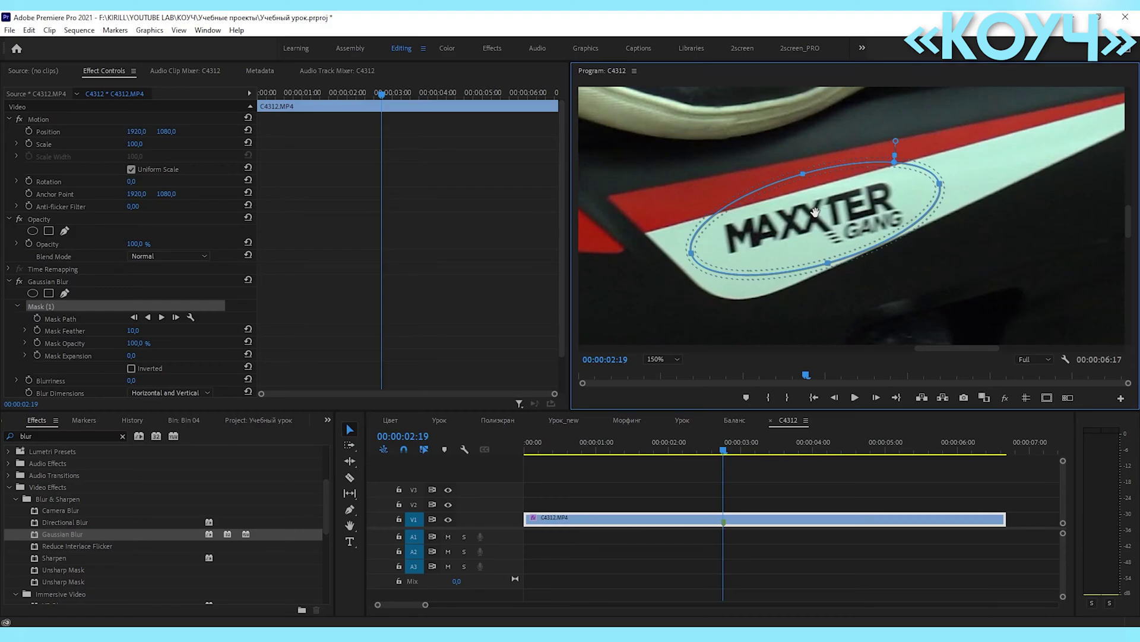
left_click_drag(940, 186, 930, 196)
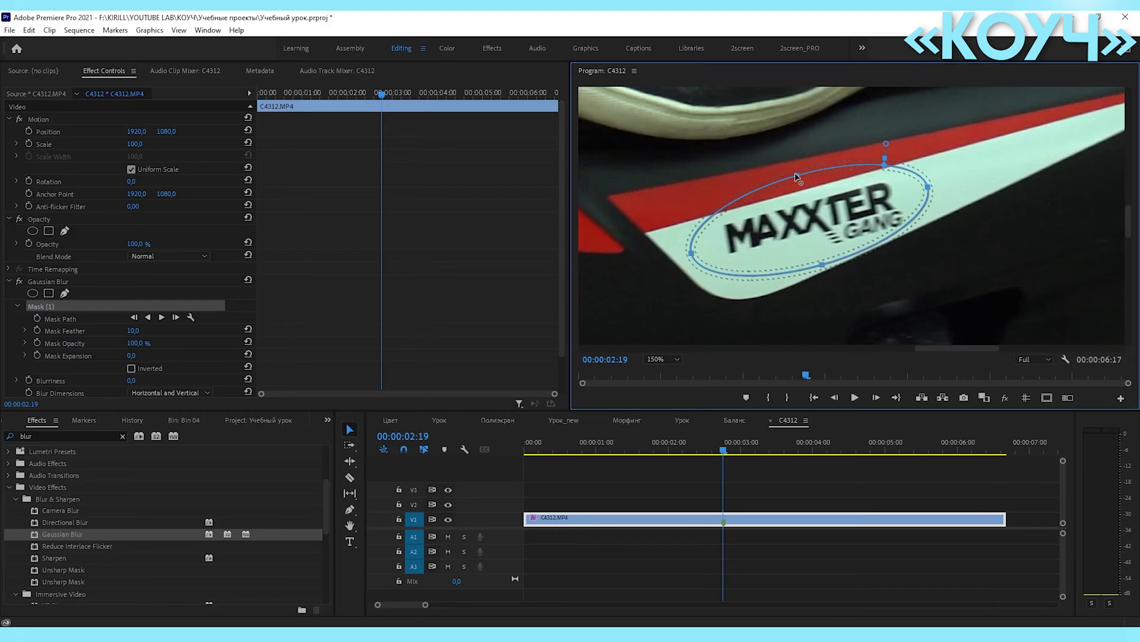
left_click_drag(800, 180, 802, 186)
left_click_drag(693, 257, 700, 254)
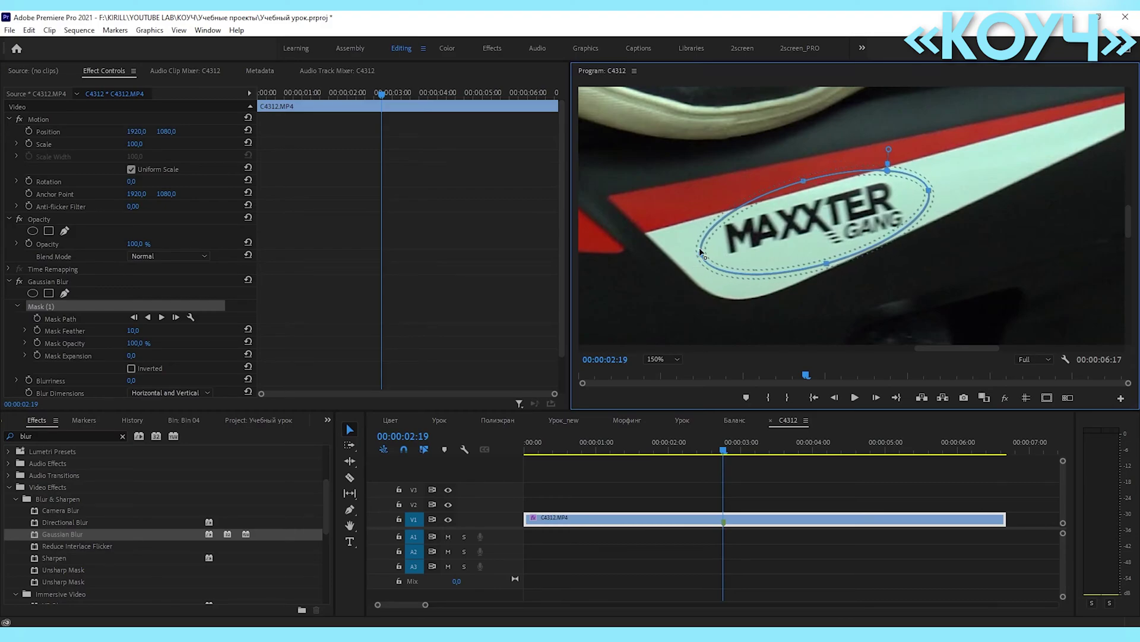
left_click_drag(800, 234, 807, 234)
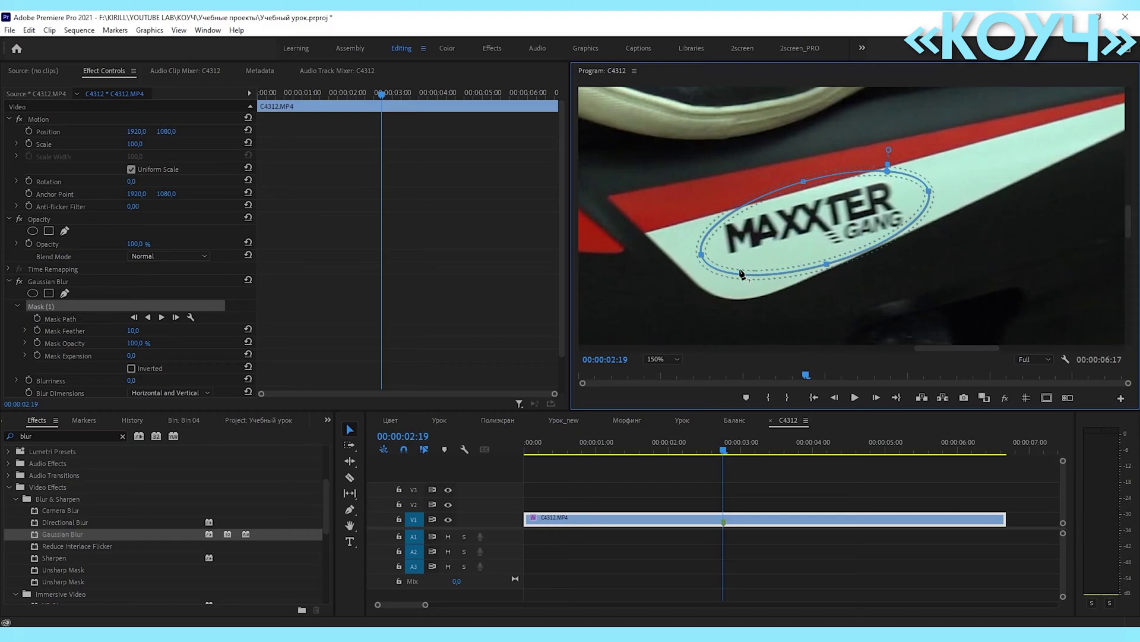
left_click(143, 334)
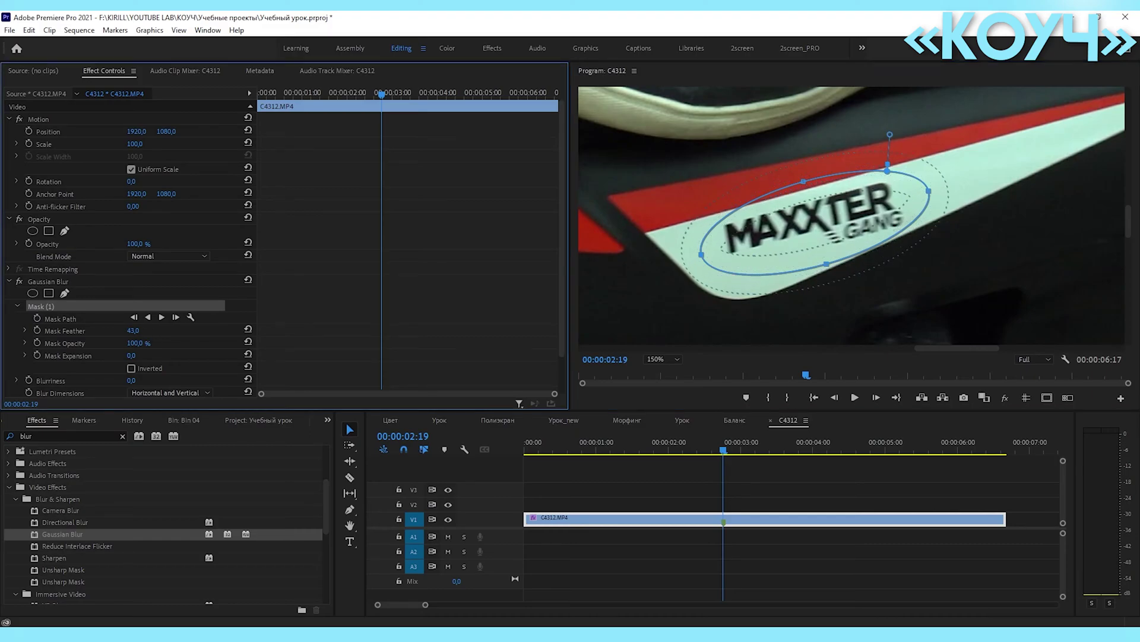
Reduce the mask feather to 20 and scroll down to the Blurriness and Repeat Edge Pixels settings
left_click_drag(133, 330, 119, 331)
scroll(335, 354, "down", 2)
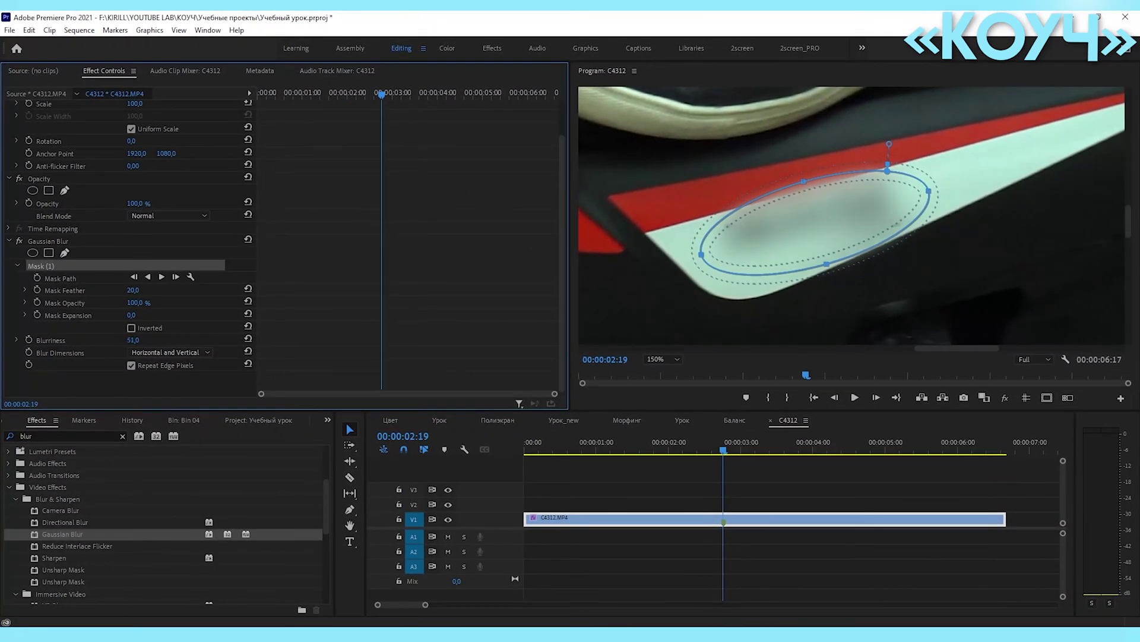
Add two points to the mask path, toggling the outline to judge the blur
left_click(148, 384)
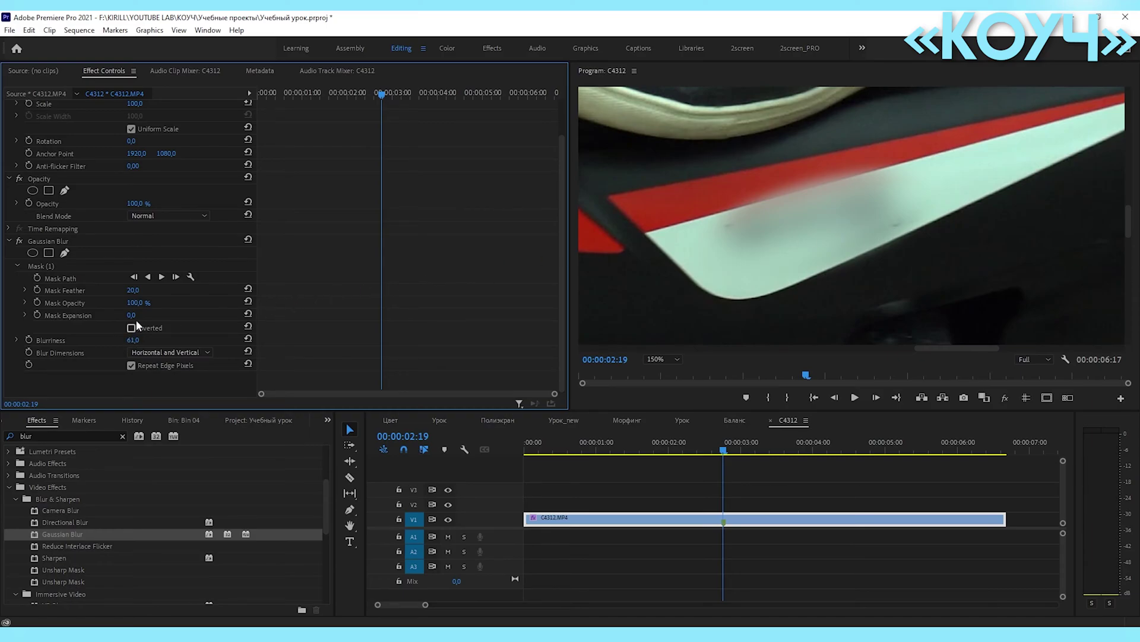
left_click(54, 266)
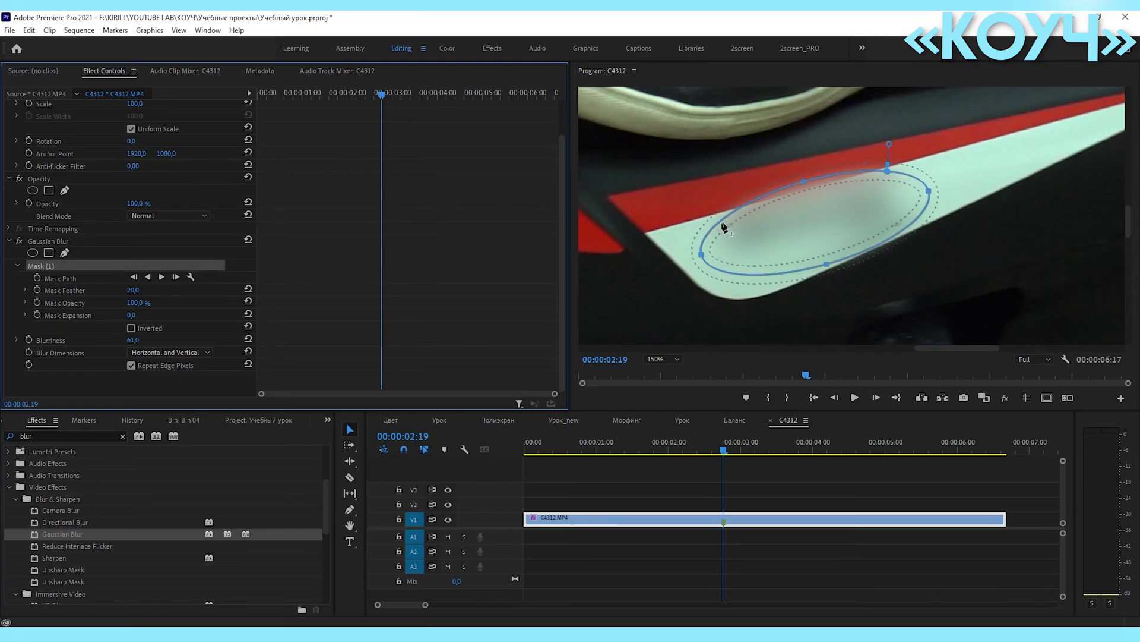
left_click(721, 221)
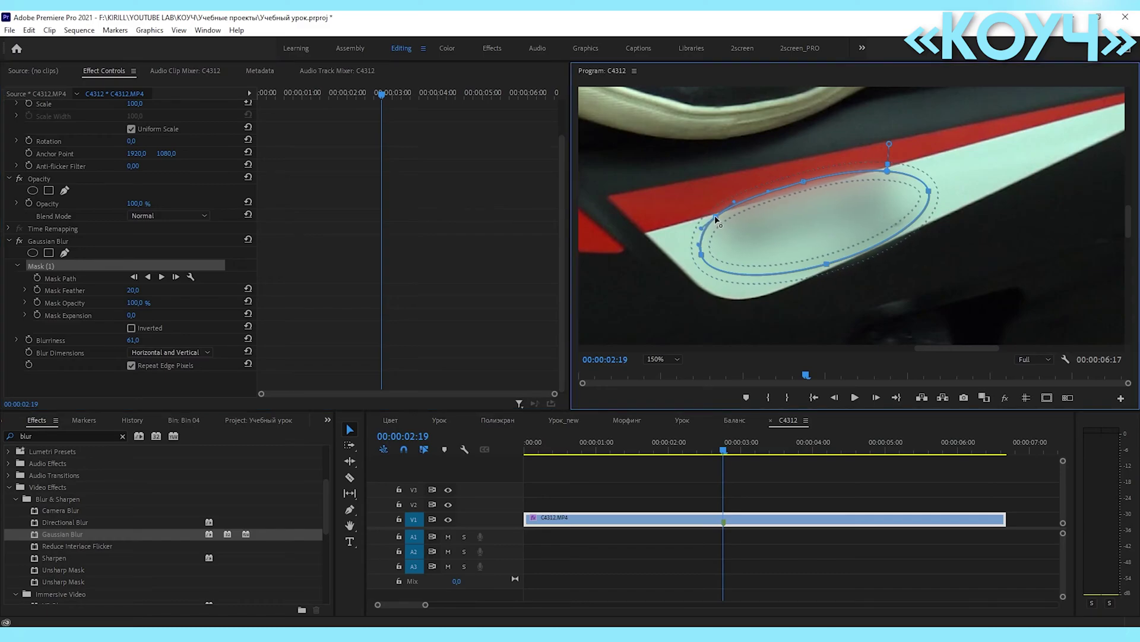
left_click(913, 231)
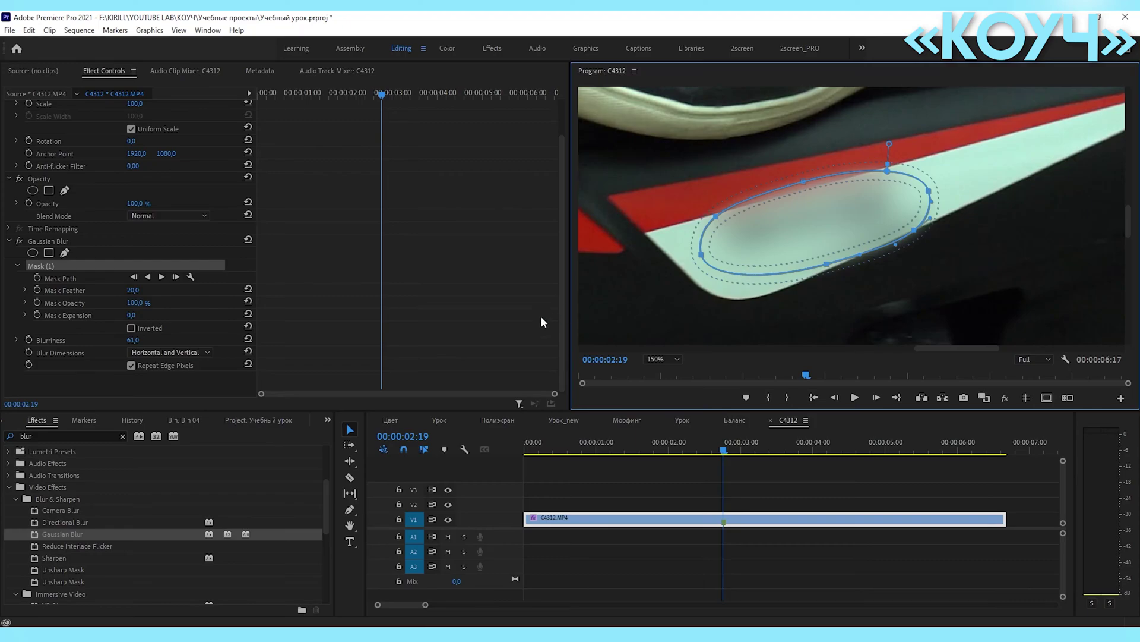
left_click(75, 374)
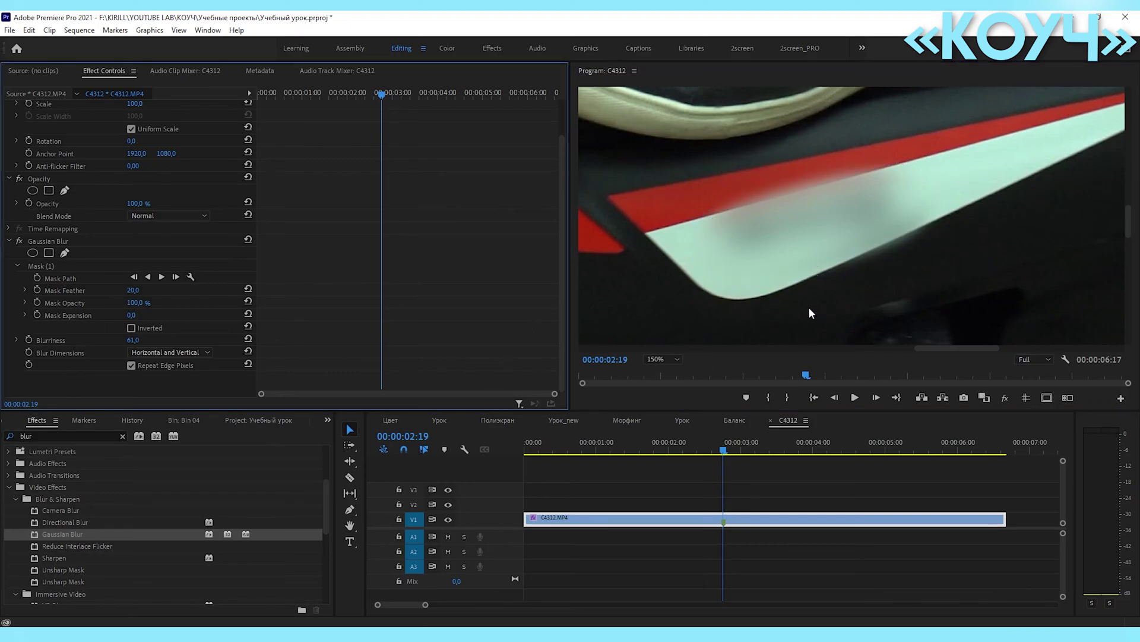
Set the Program monitor zoom from 150% back to Fit
left_click(747, 527)
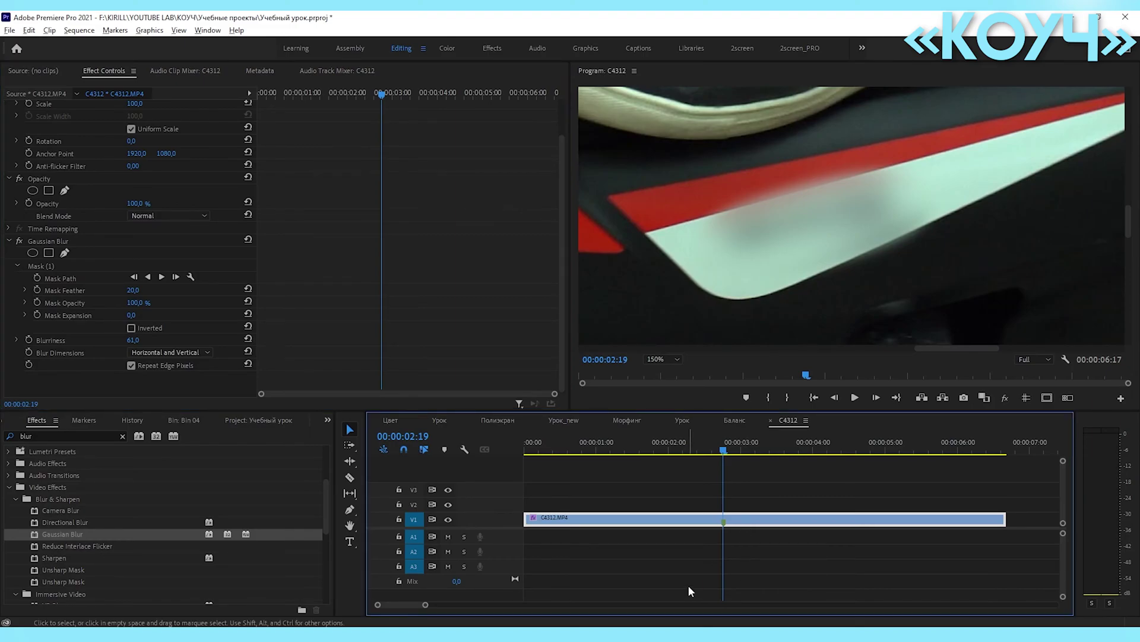
left_click(676, 360)
left_click(674, 366)
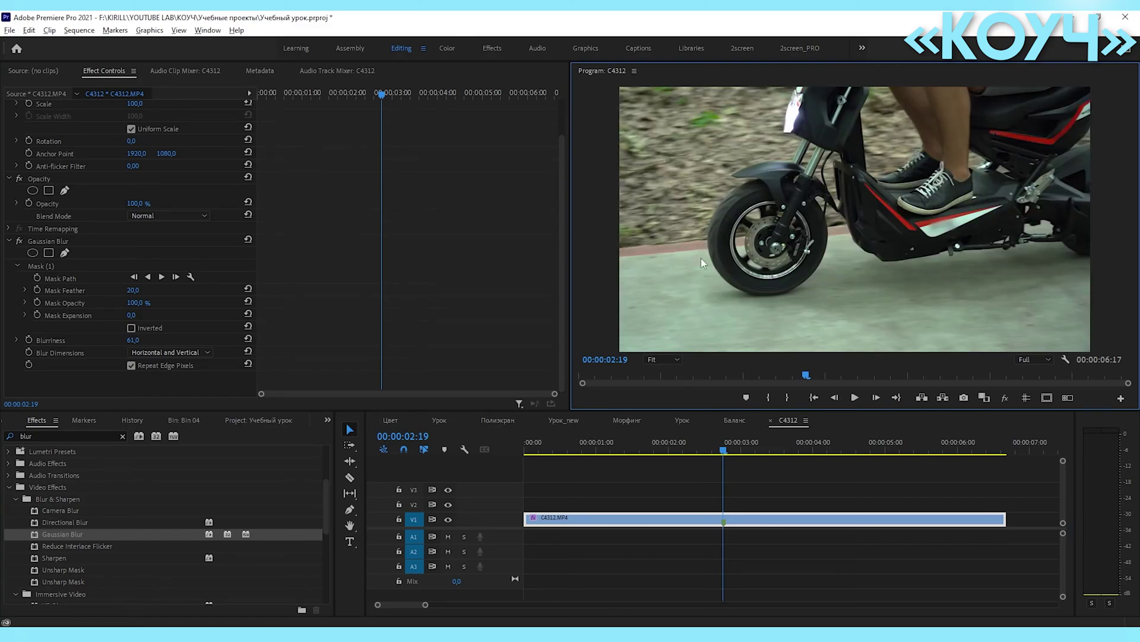
Select Mask (1) and track it backward from 00:00:02:19 to the clip start
left_click(41, 265)
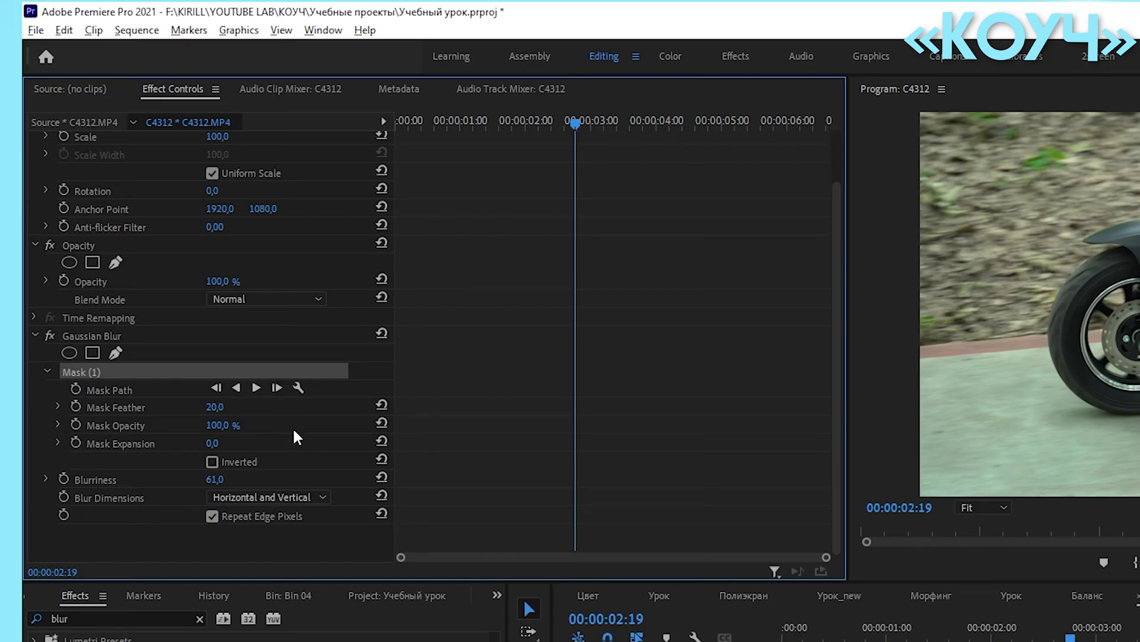
left_click(237, 387)
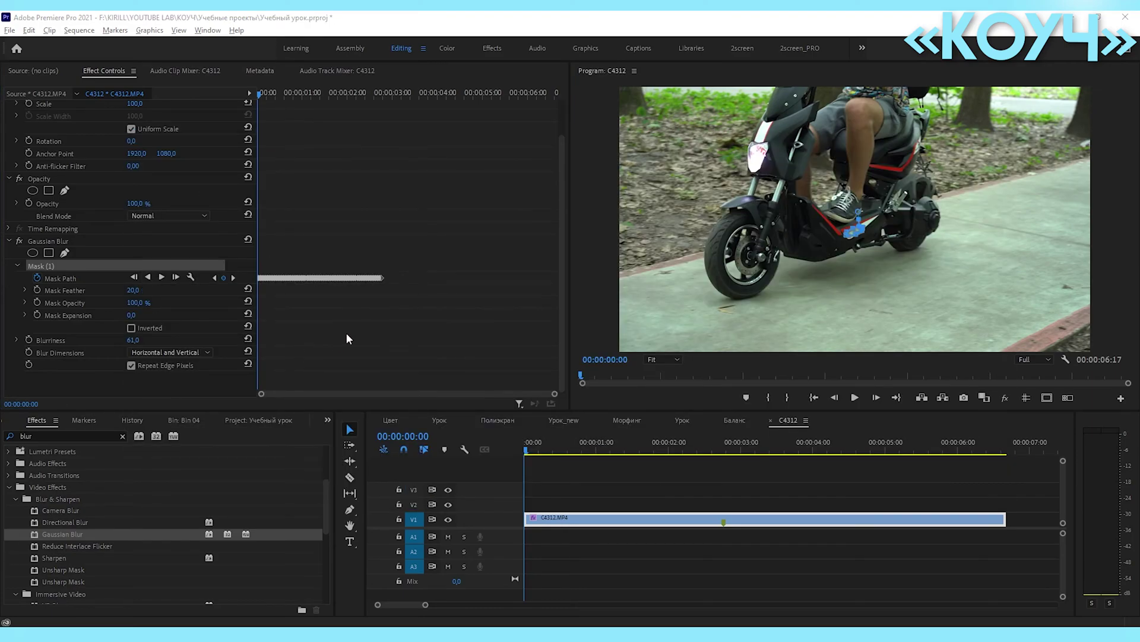
Play the sequence to review the backward-tracked mask
left_click(496, 454)
key("space")
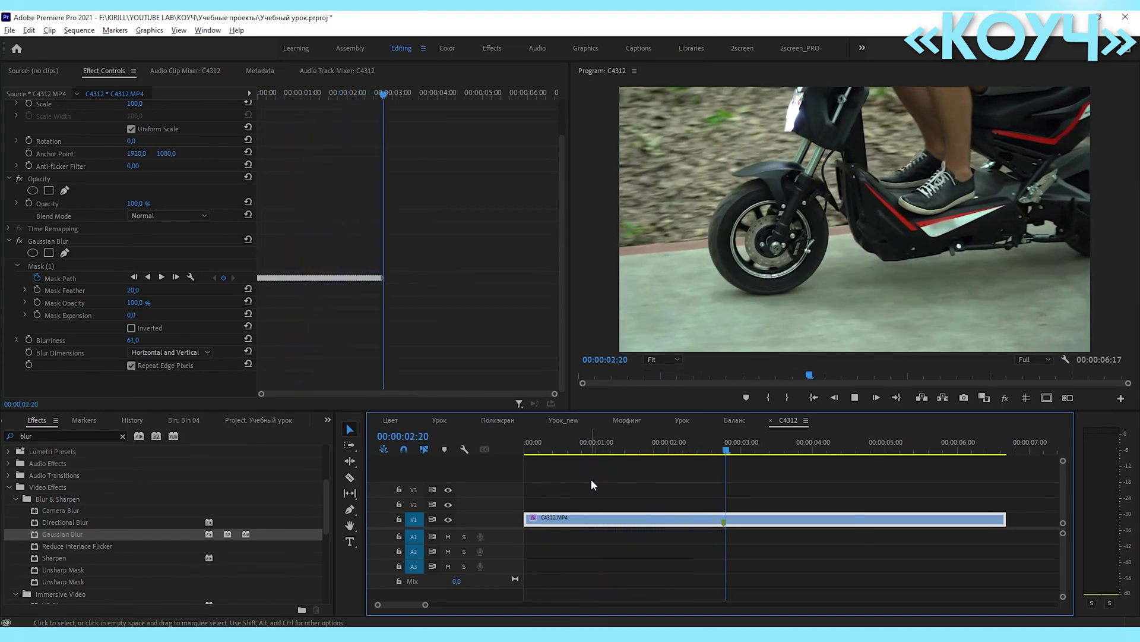
key("space")
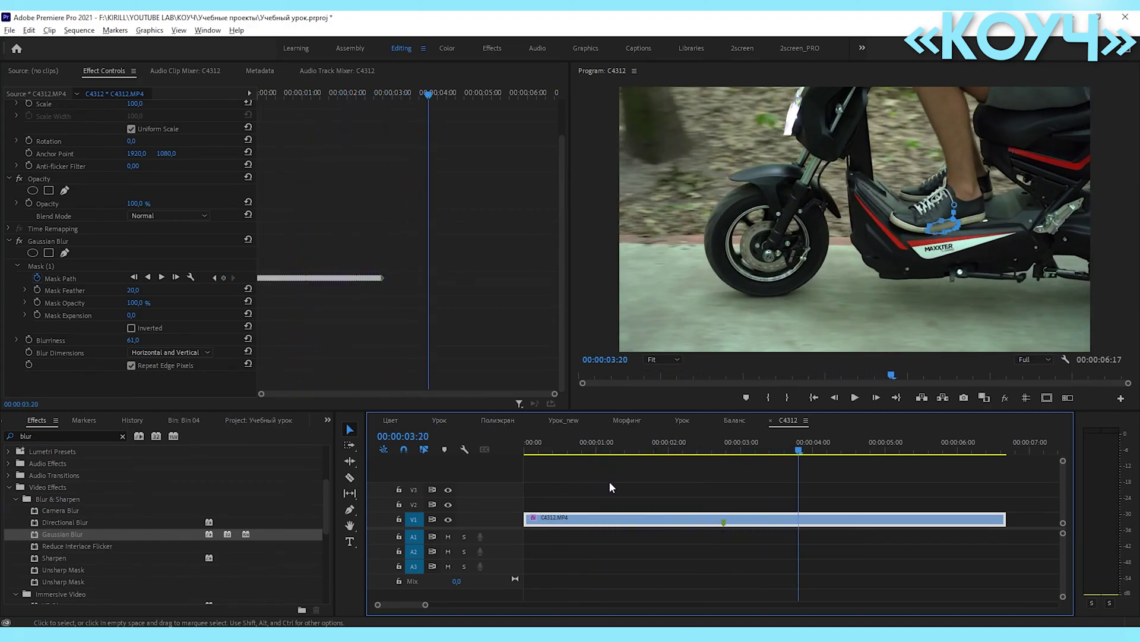
Return to 00:00:02:19, select the Mask Path keyframe, and track the mask forward
left_click(715, 452)
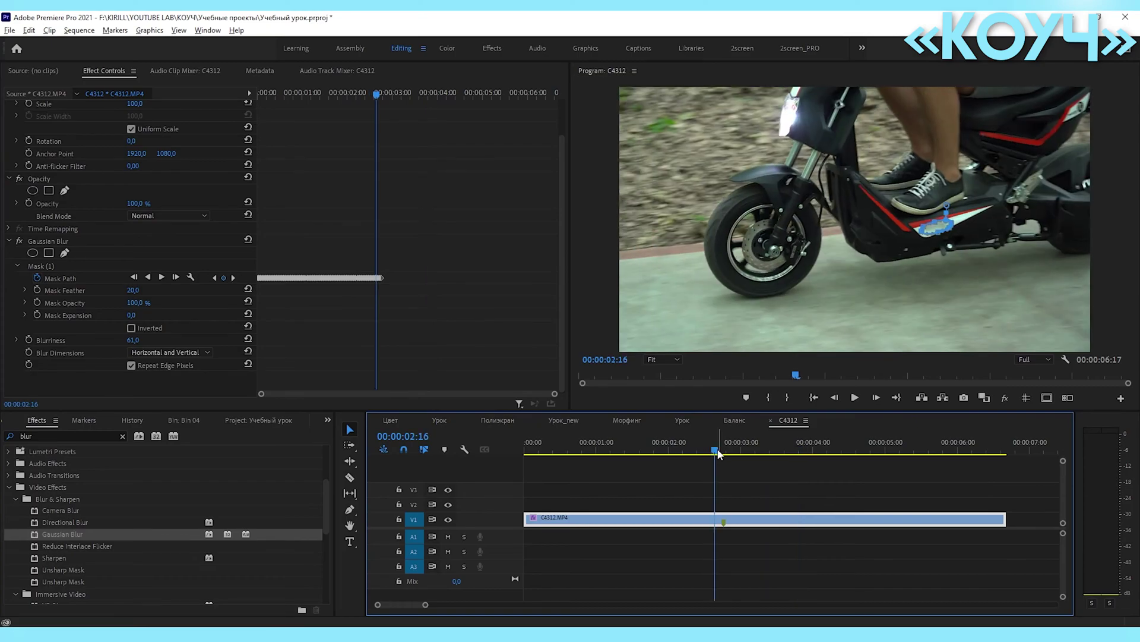
left_click(724, 447)
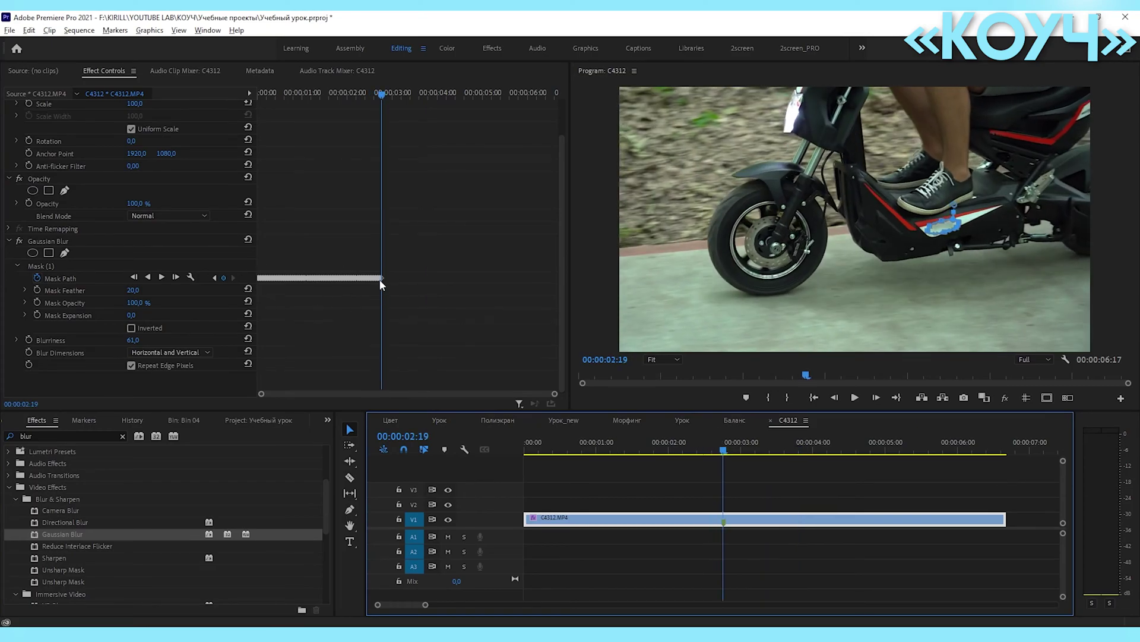
left_click(381, 278)
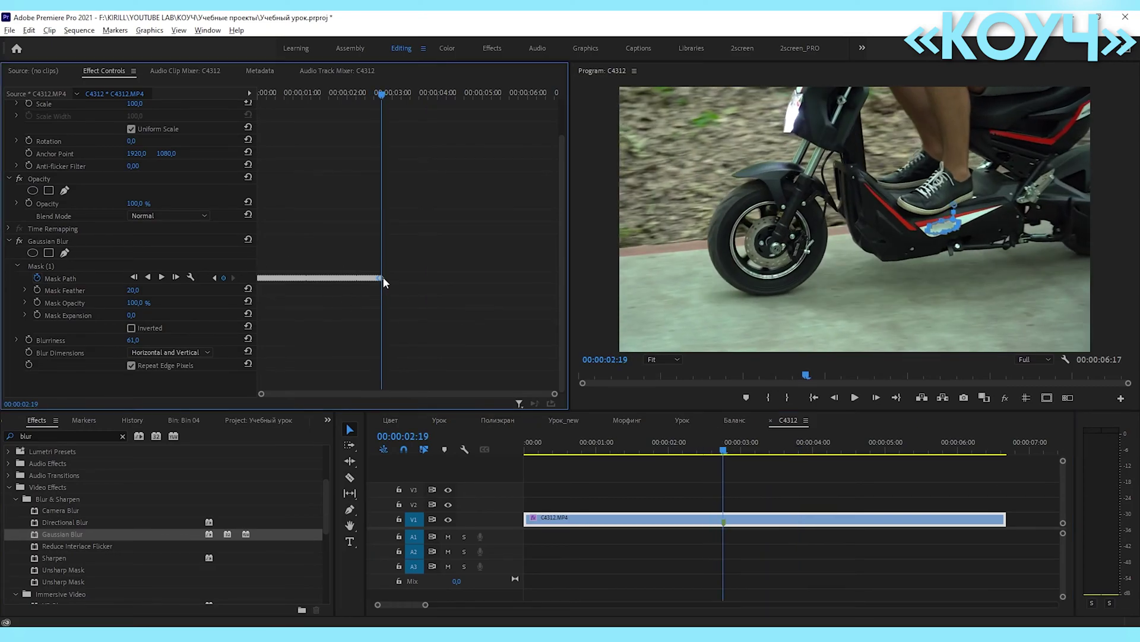
left_click(161, 277)
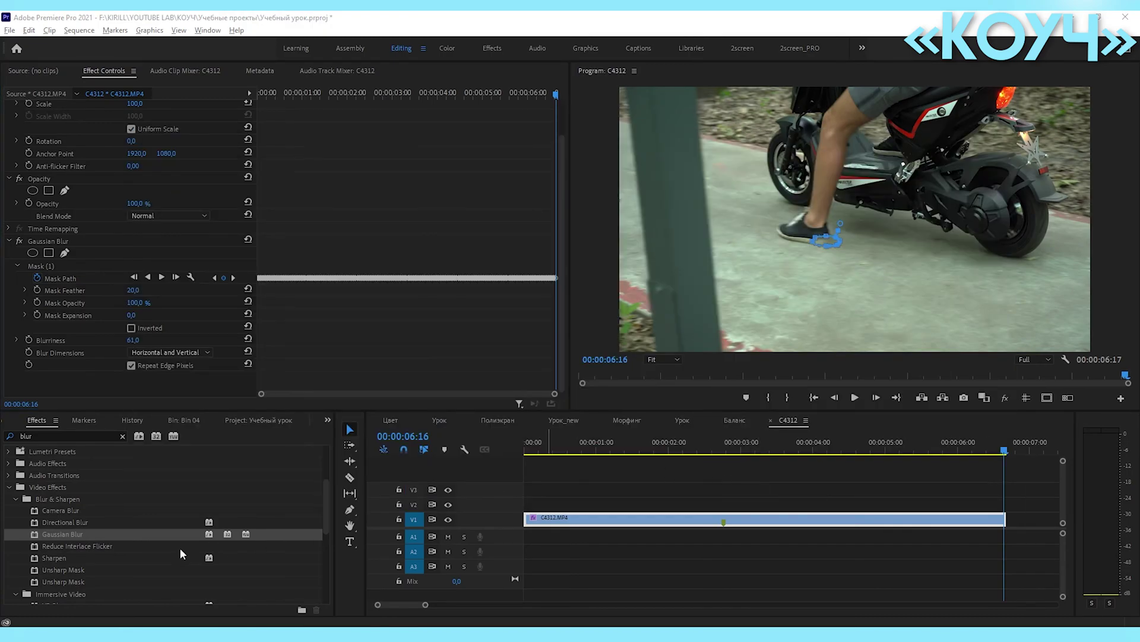
Scrub the timeline to confirm the mask stays on the logo through 00:00:06:06
mouse_move(723, 451)
left_mouse_down()
mouse_move(990, 467)
mouse_move(797, 458)
mouse_move(976, 488)
left_mouse_up()
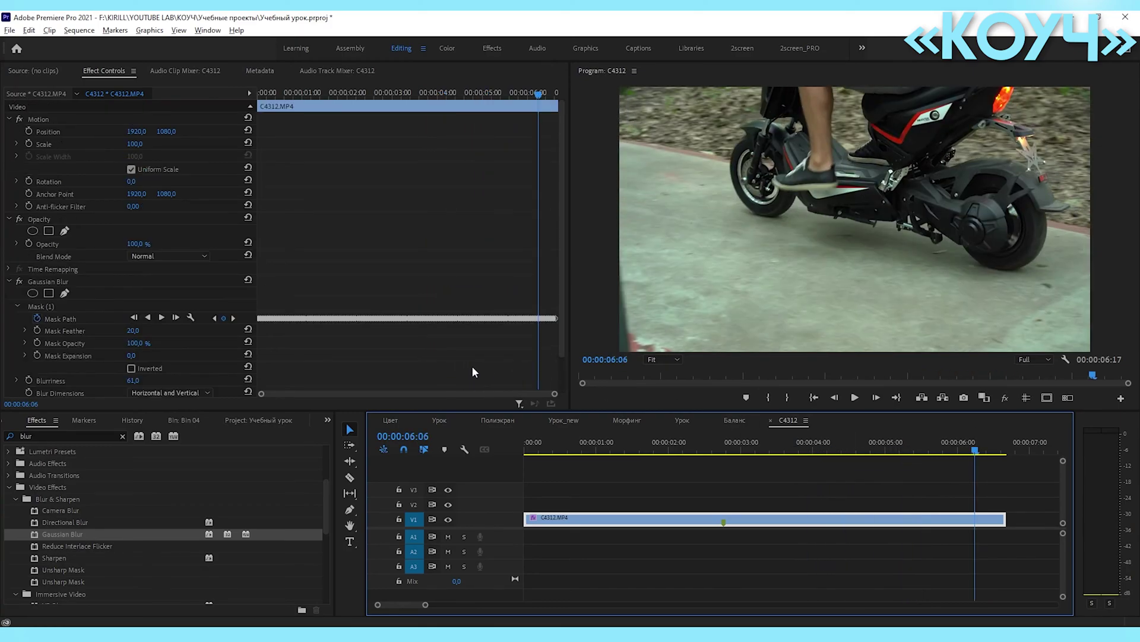
Zoom the keyframe area and delete the Mask Path keyframes after 00:00:06:05
left_click(473, 366)
key("equal")
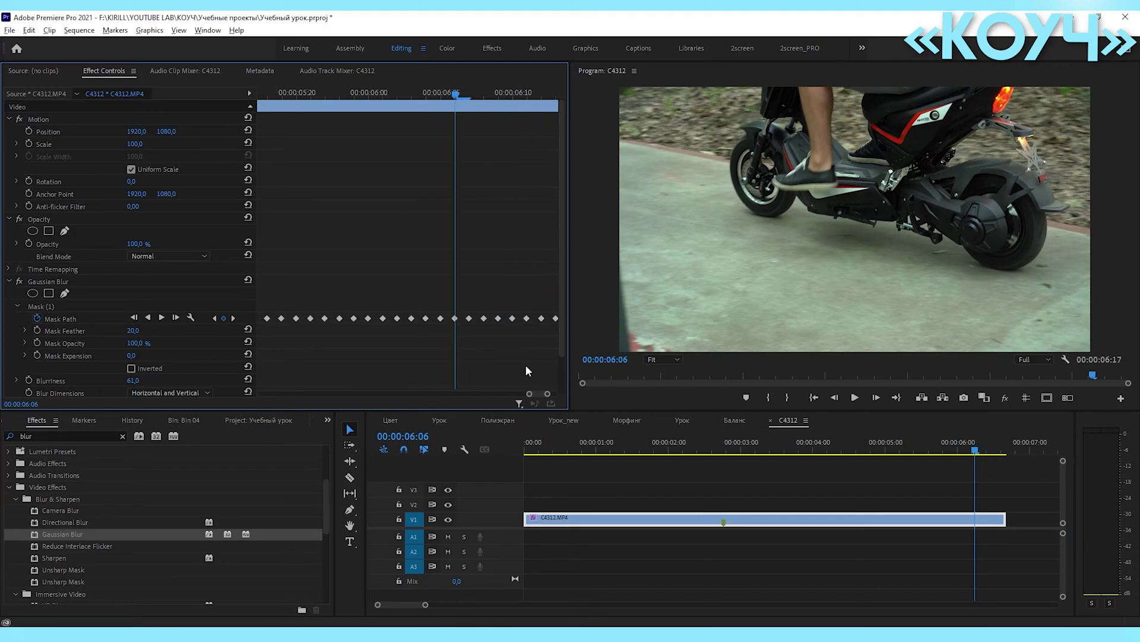
left_click_drag(504, 394, 530, 394)
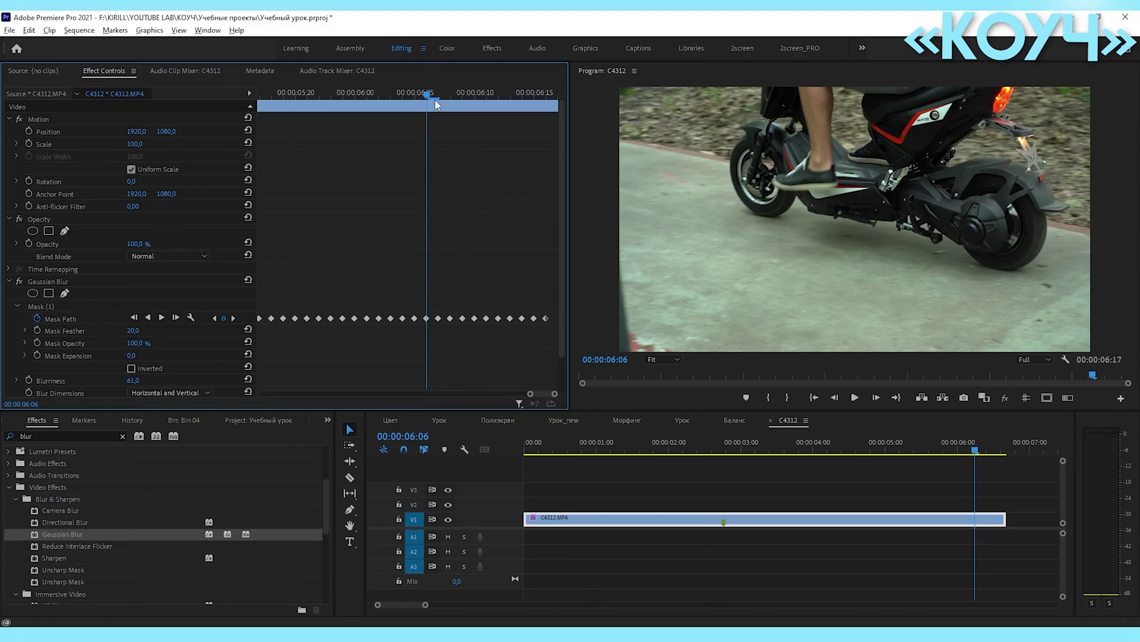
mouse_move(437, 105)
left_mouse_down()
mouse_move(487, 110)
mouse_move(441, 111)
left_mouse_up()
left_click(423, 111)
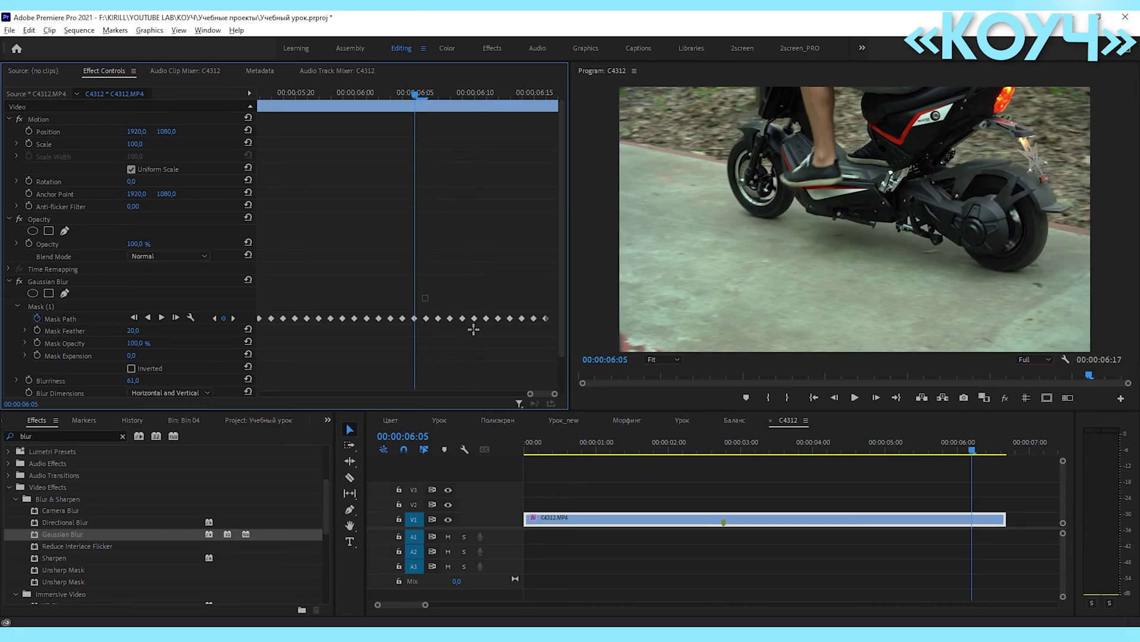
left_click_drag(422, 296, 554, 333)
key("Delete")
mouse_move(418, 95)
left_mouse_down()
mouse_move(477, 102)
mouse_move(463, 101)
left_mouse_up()
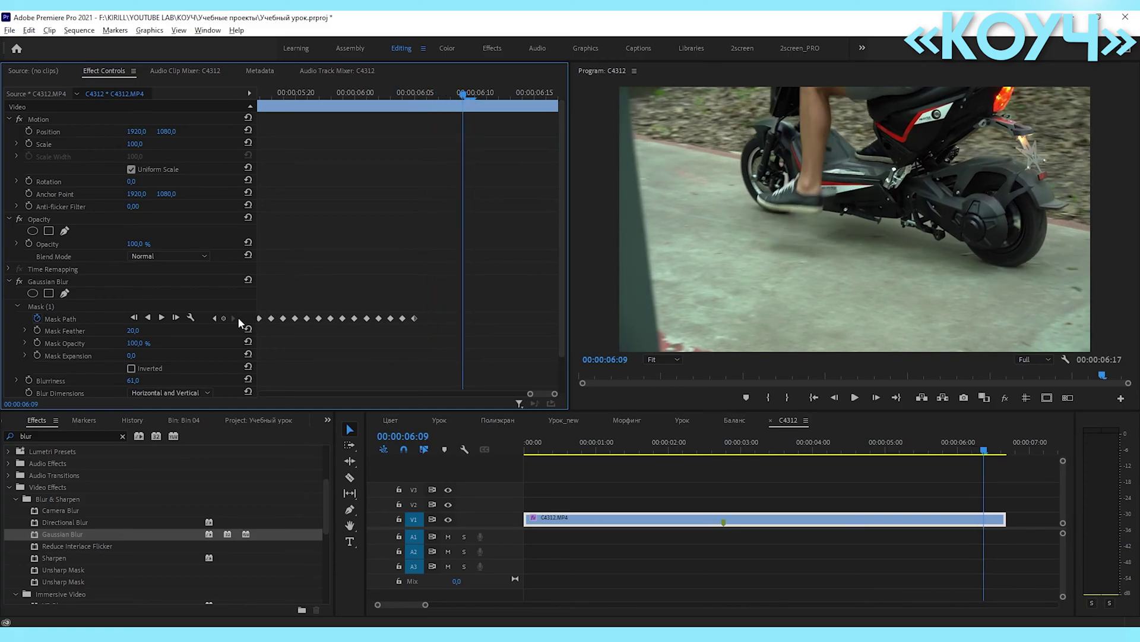
At 150% zoom, drag Mask (1) back onto the logo at 6:09 and track it forward to the clip's end
left_click(63, 308)
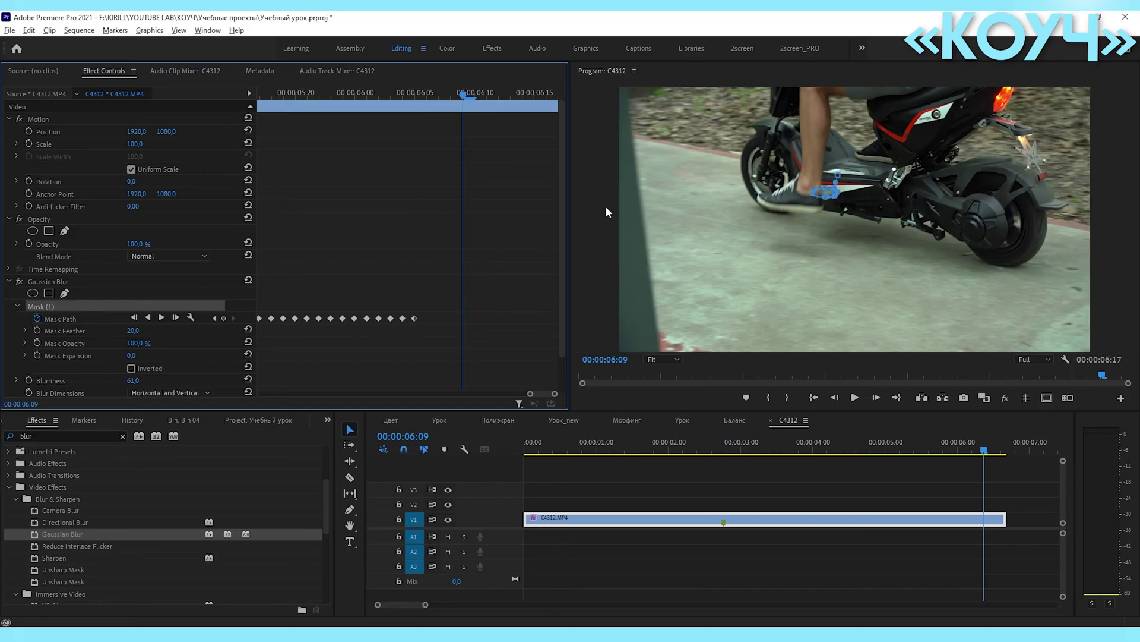
left_click(660, 359)
left_click(671, 451)
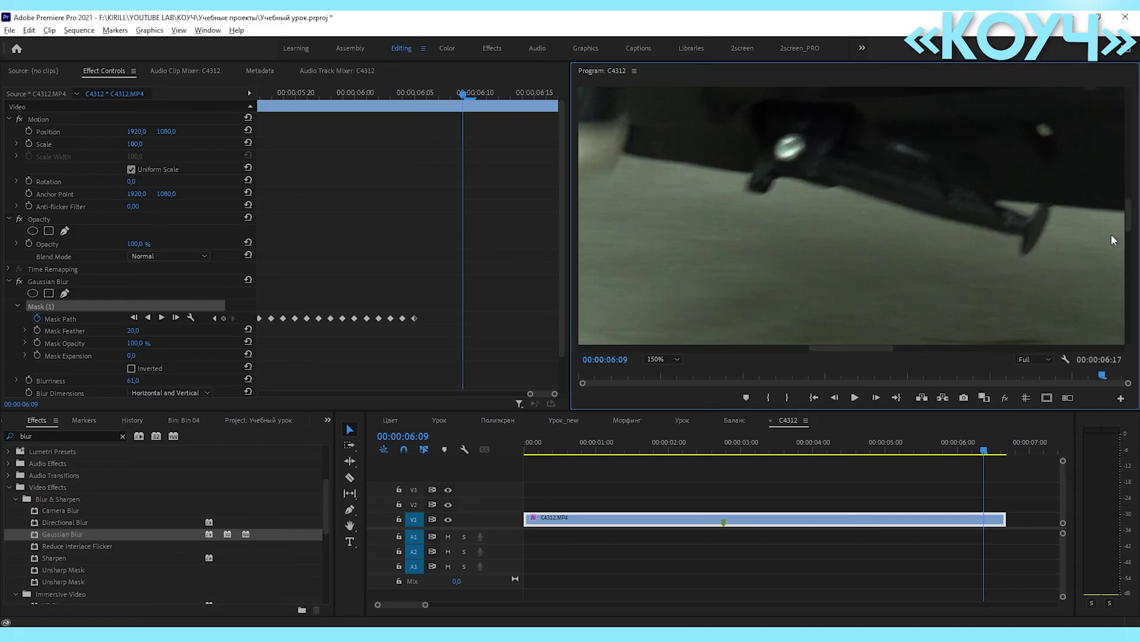
left_click_drag(1128, 223, 1133, 189)
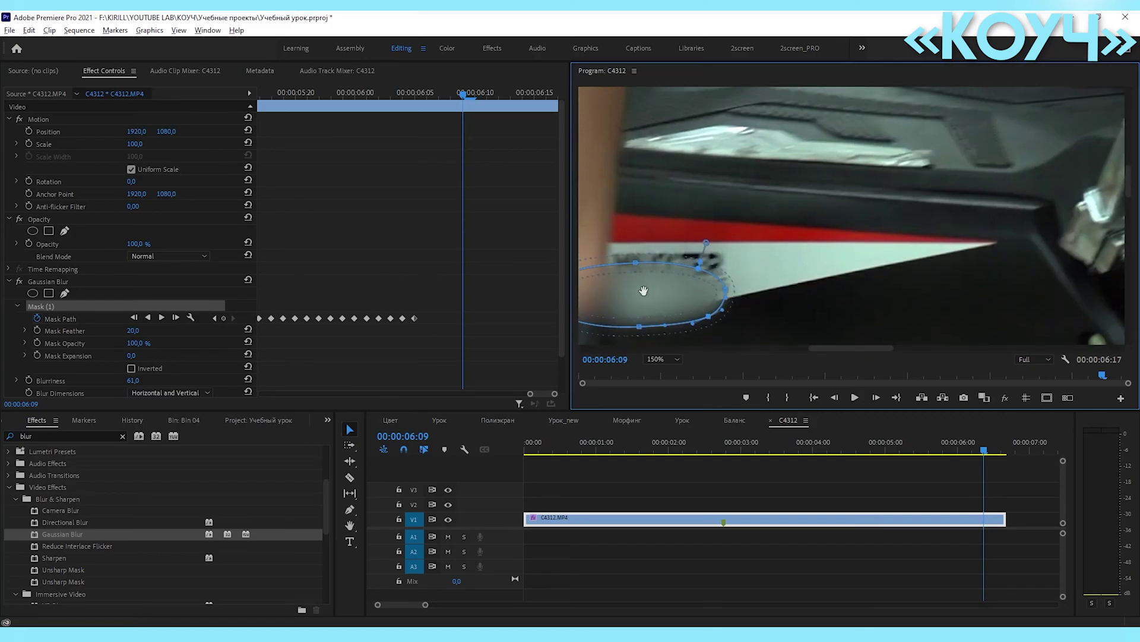
left_click_drag(644, 290, 674, 262)
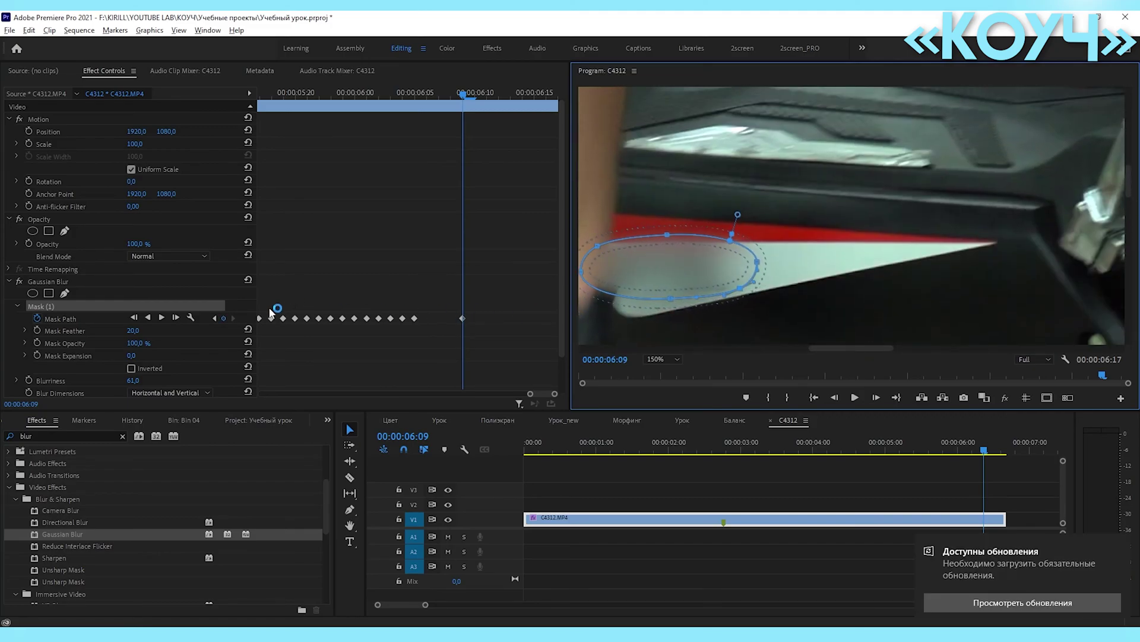
left_click(162, 318)
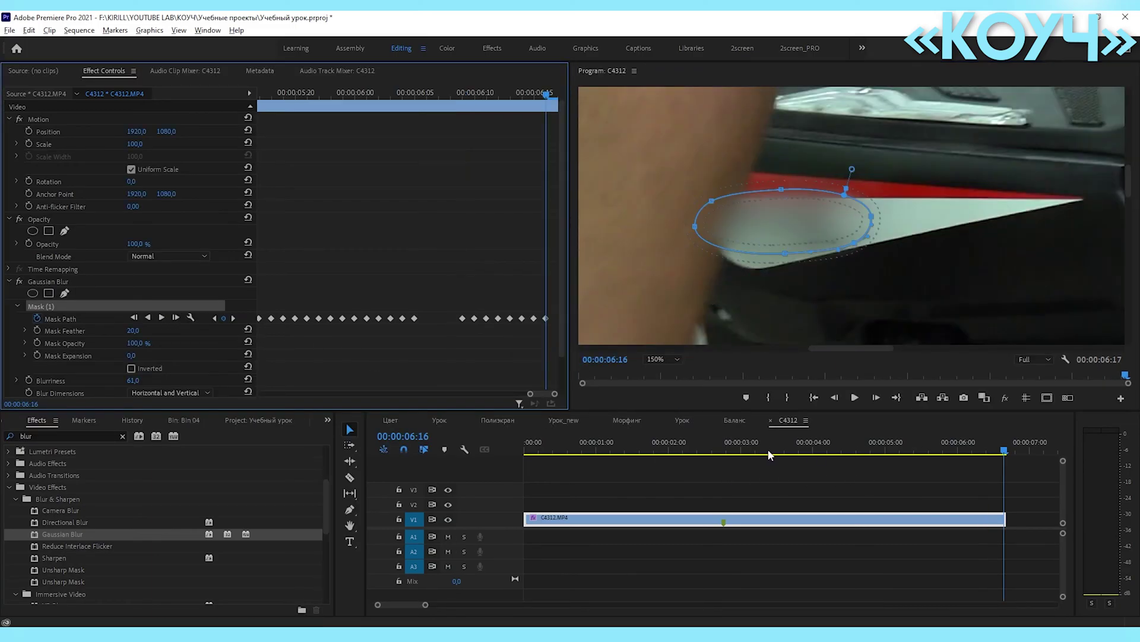
left_click(743, 452)
Set the Program monitor zoom to Fit and replay the clip enlarged to check the tracked blur
left_click(661, 359)
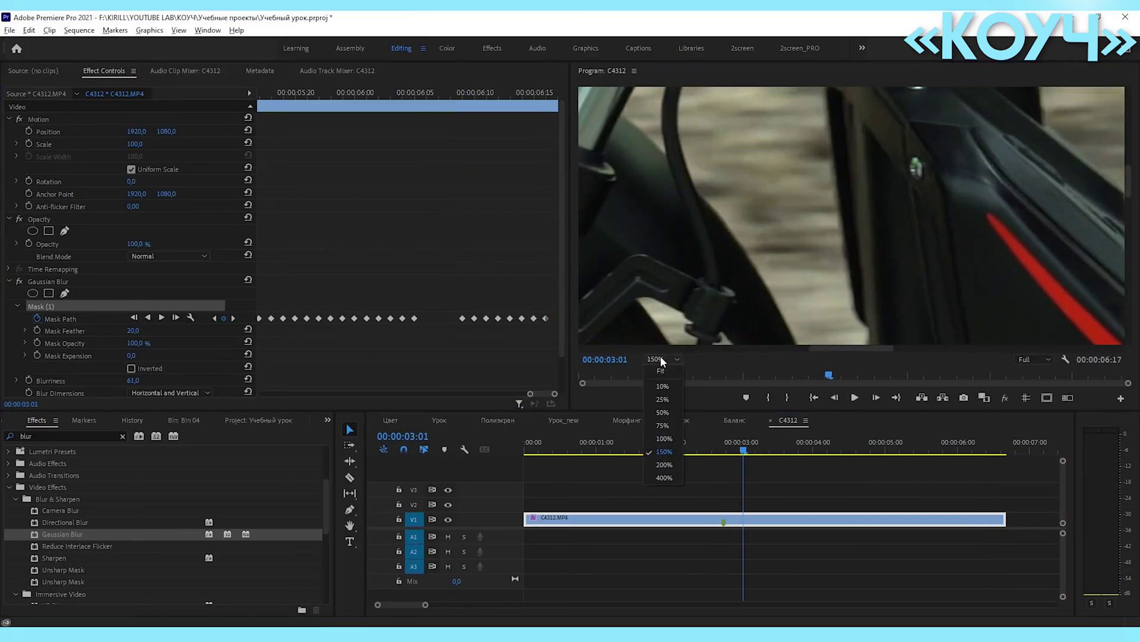
left_click(668, 368)
key("space")
key("Home")
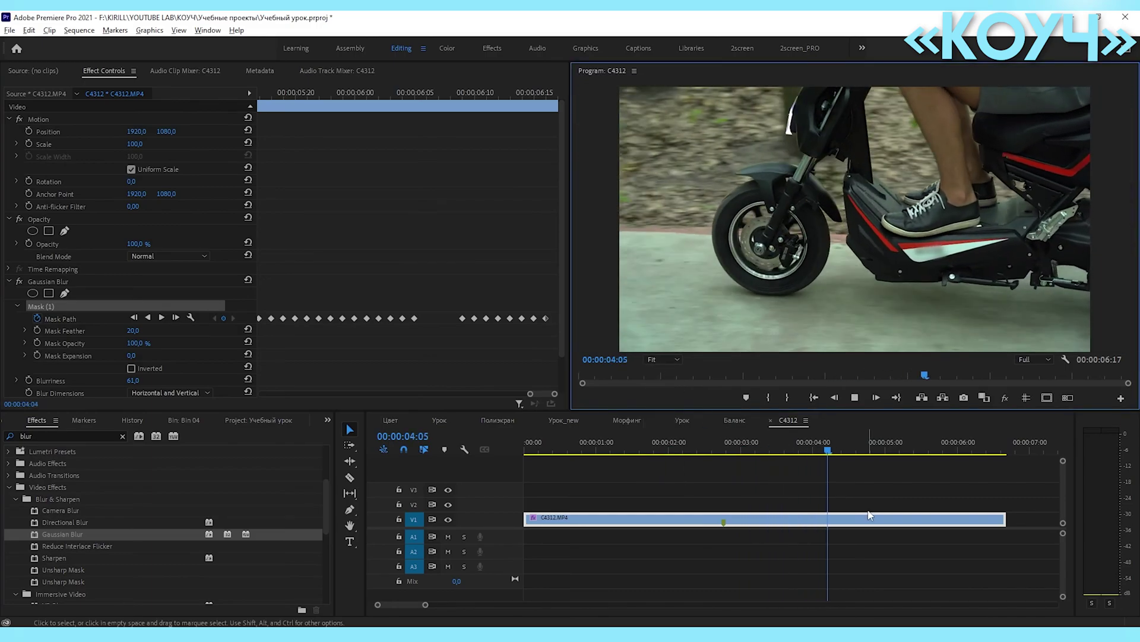
key("grave")
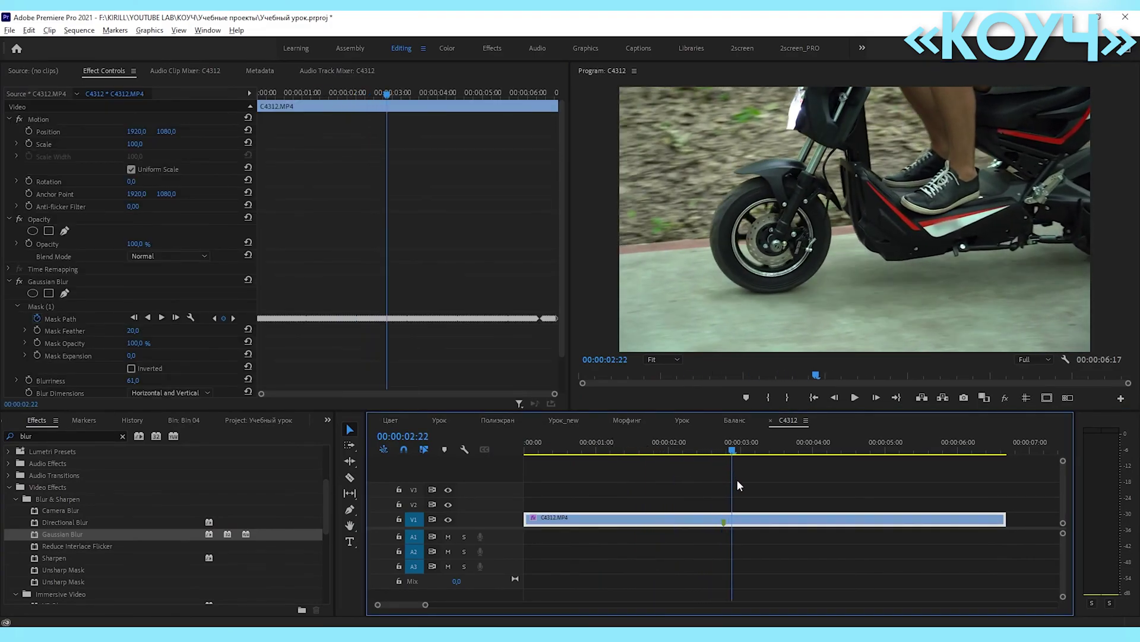
Pause at 4:24 and give the blur mask Feather 30 and Expansion 17, then return to the start
key("j")
left_click_drag(651, 492, 884, 507)
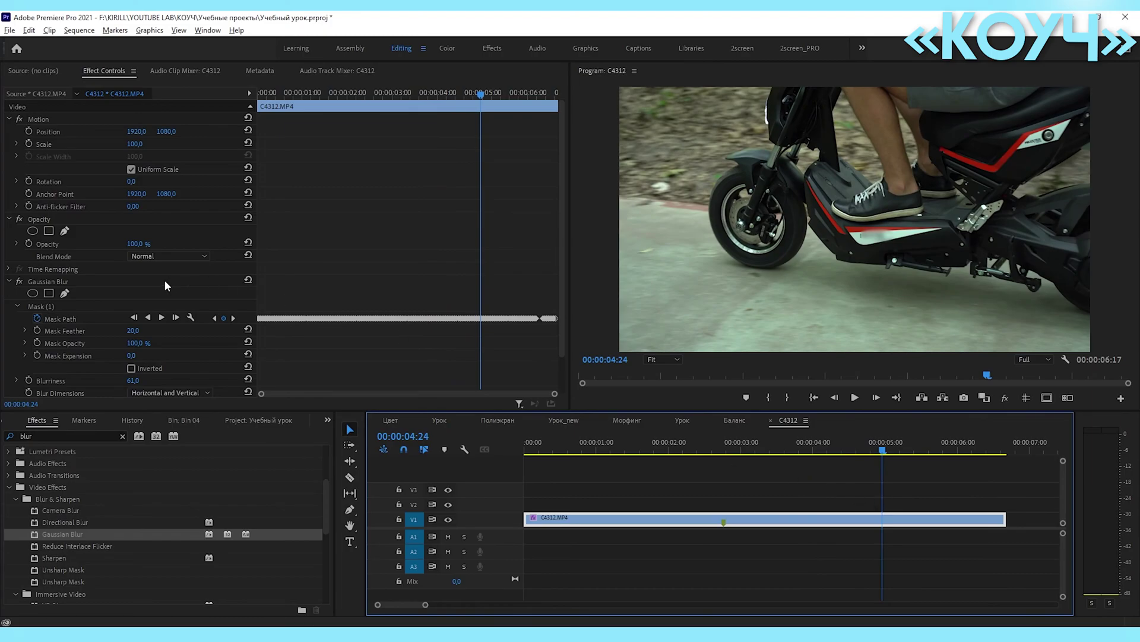
scroll(279, 353, "down", 1)
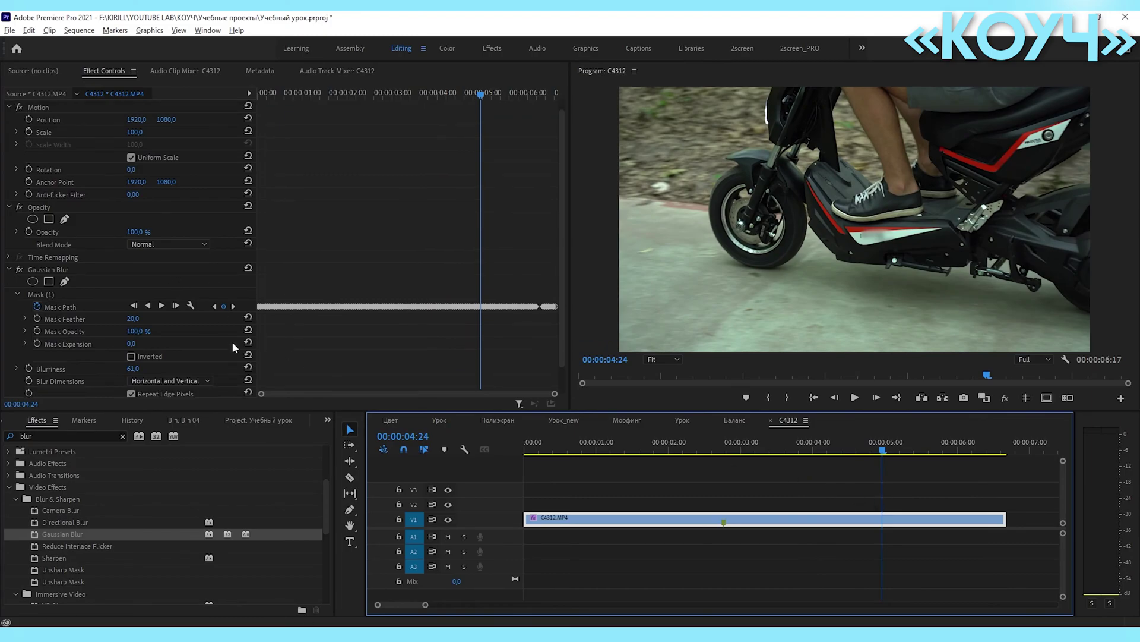
left_click(131, 344)
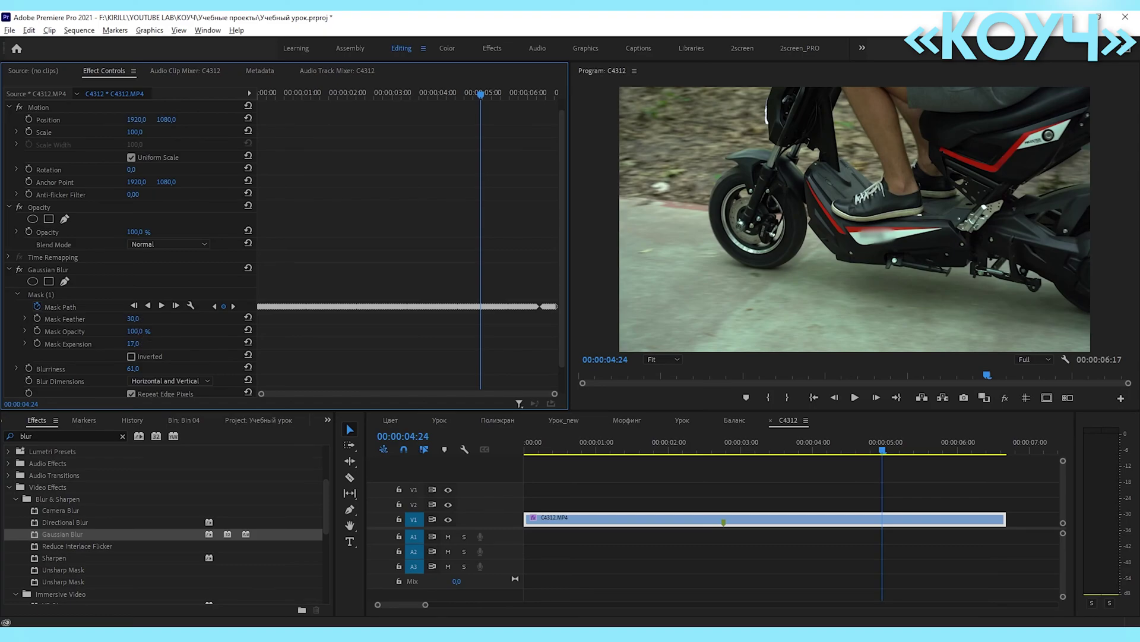
left_click(636, 435)
Play the clip from the beginning in the maximized preview to confirm the feathered blur hides the logo
key("Home")
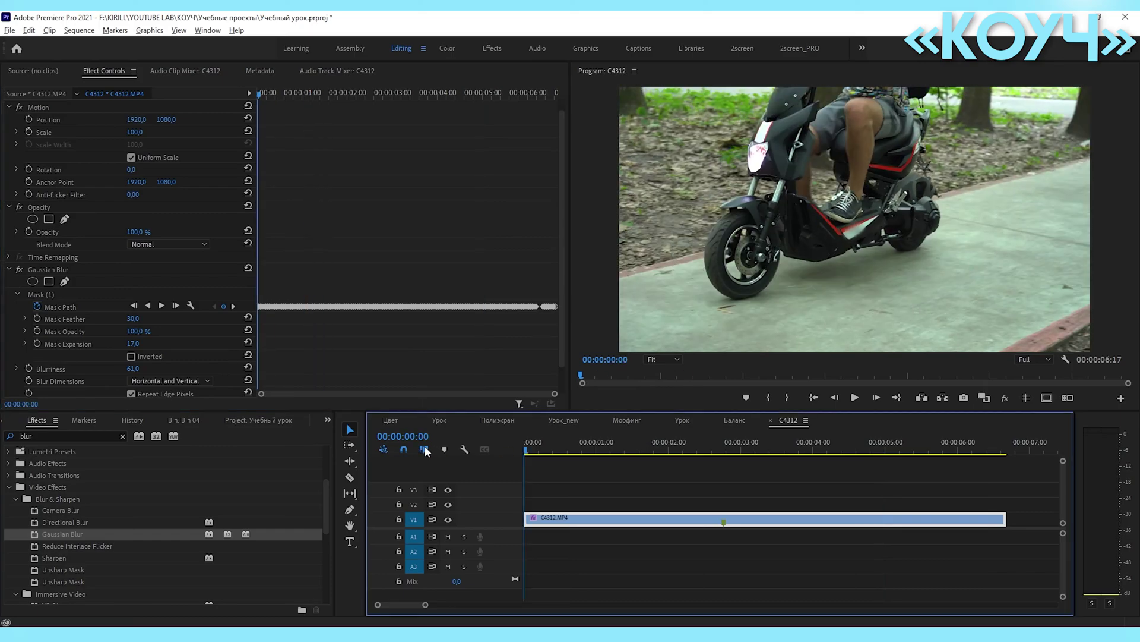
key("space")
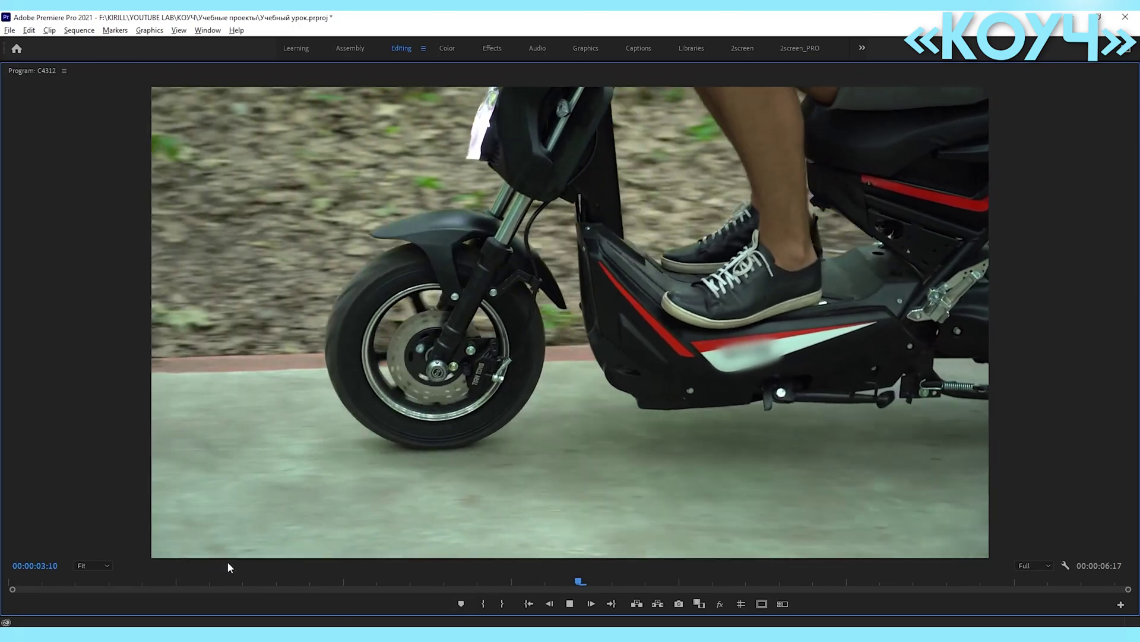
key("space")
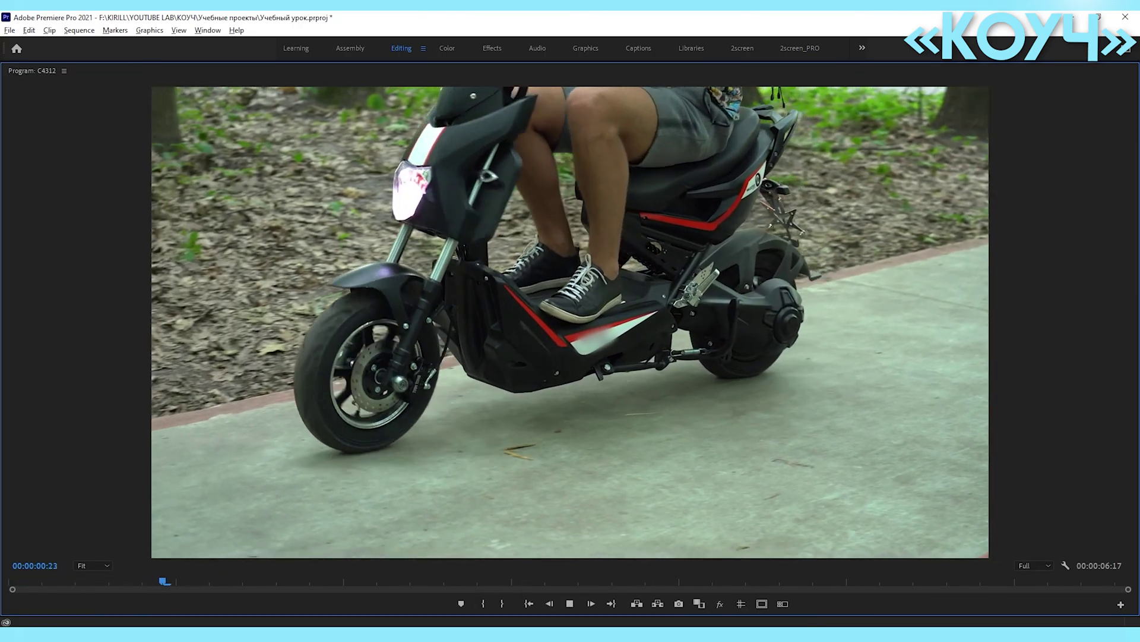